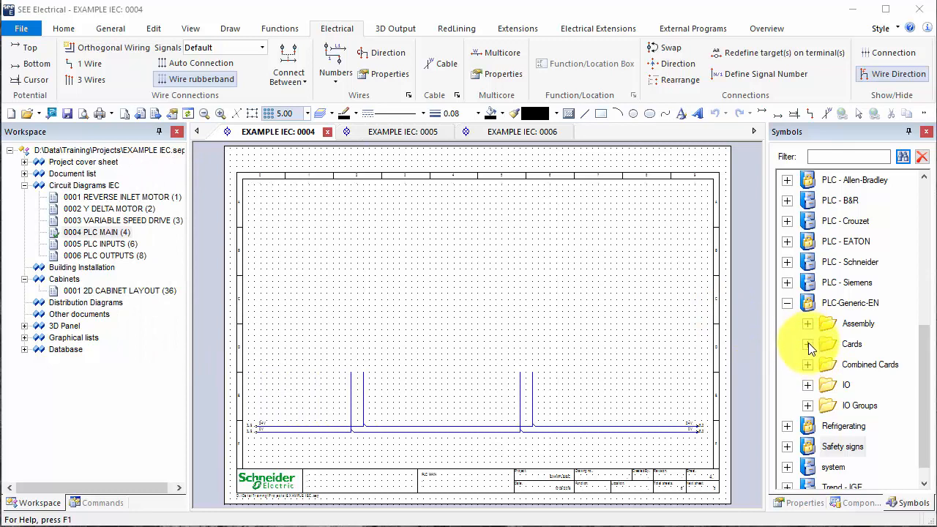
Insert two Card 08-1 symbols from the PLC-Generic-EN cards, one on each pair of vertical wires on sheet 0004
click(807, 344)
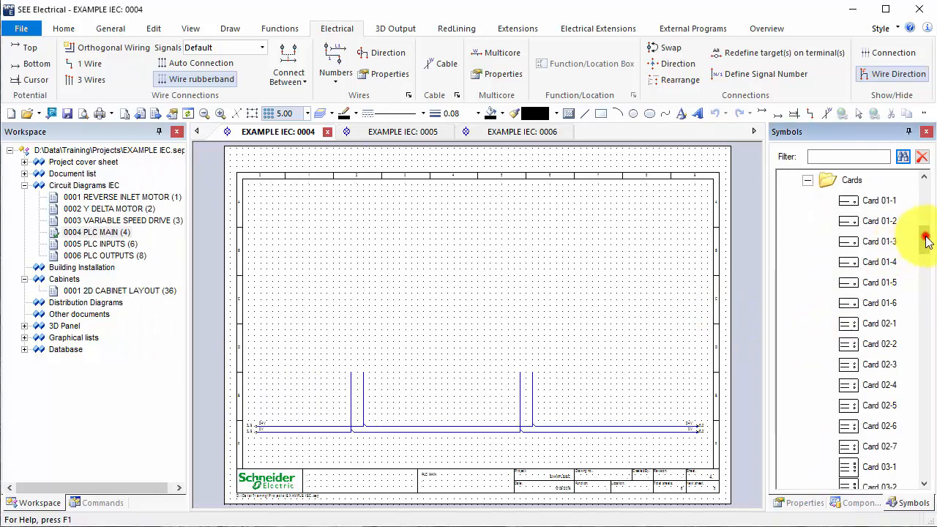
drag(926, 242, 923, 300)
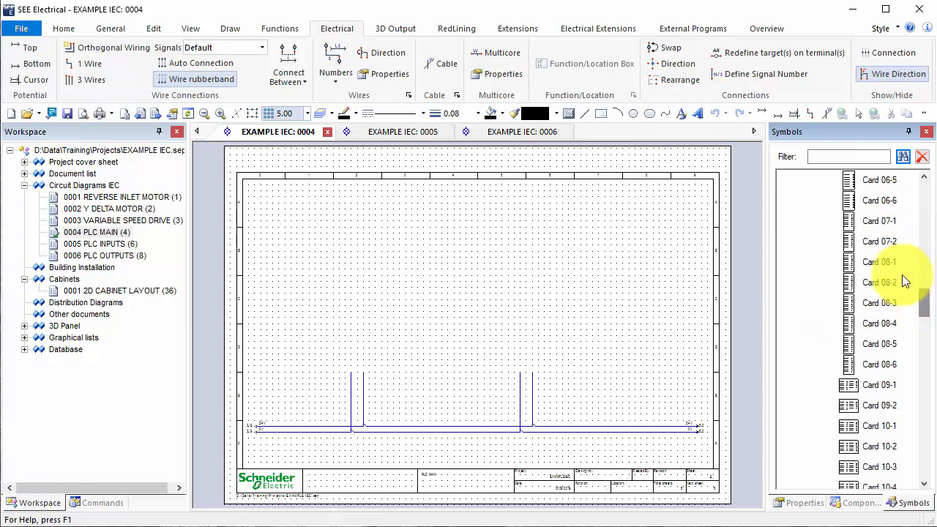
drag(888, 261, 352, 372)
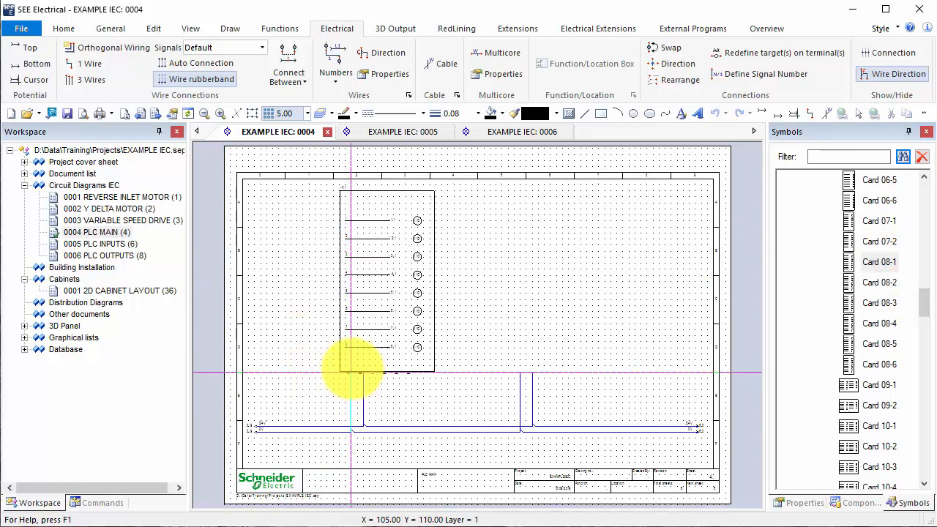
click(351, 372)
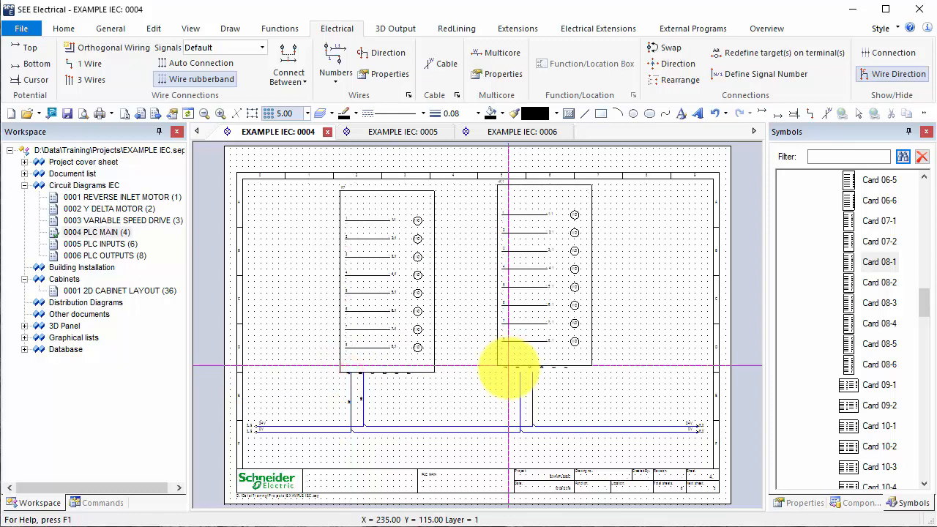
click(521, 372)
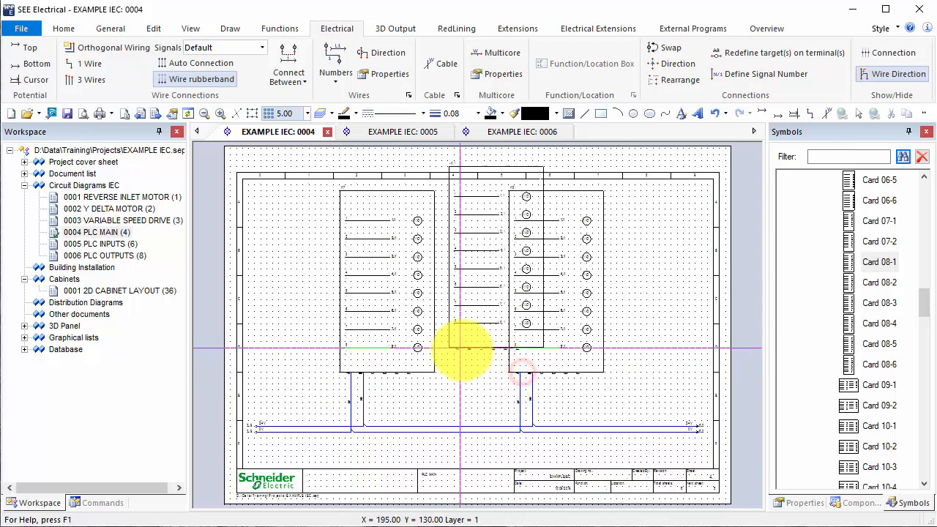
Set the first PLC address of the card on the first wire pair to 0.1, numbering its remaining addresses consecutively
double_click(358, 191)
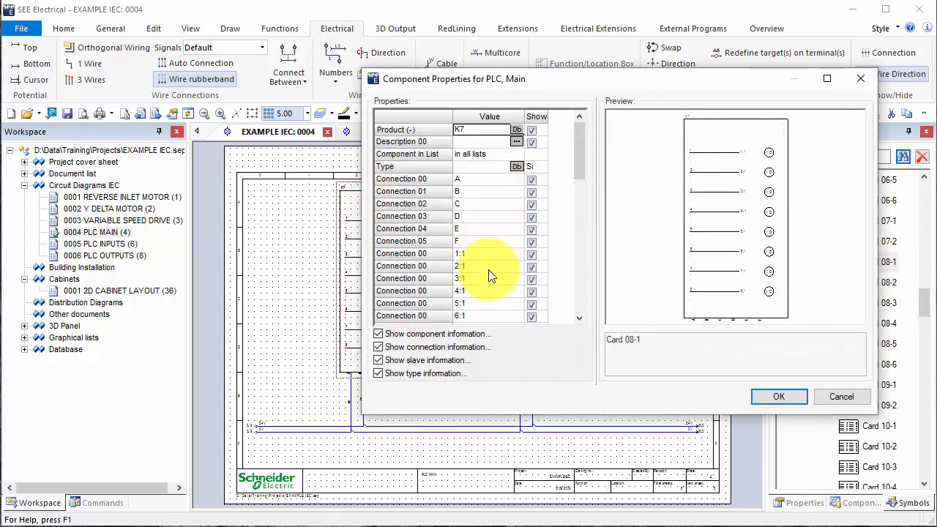
scroll(490, 279, down, 2)
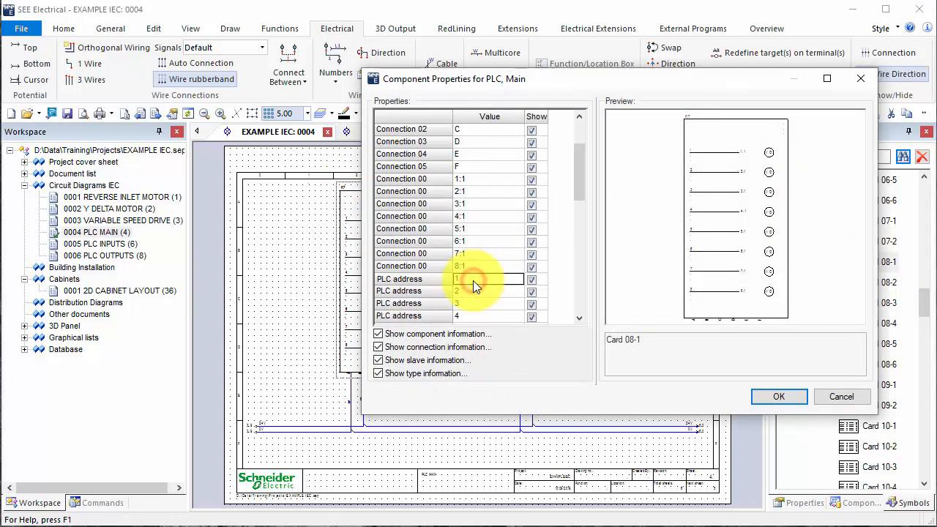
text(0.1)
key(Return)
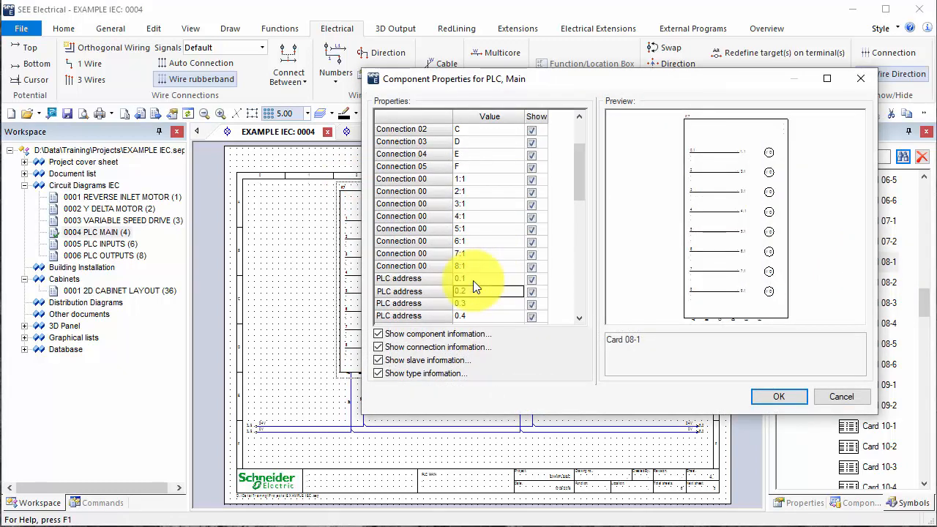
click(780, 396)
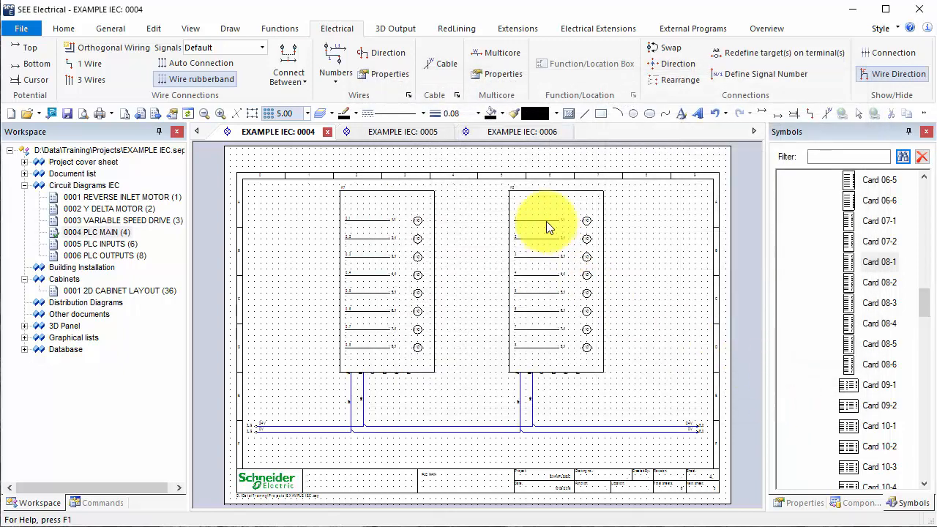
Set the first PLC address of the card on the second wire pair to 1.0, numbering its remaining addresses consecutively
double_click(548, 196)
click(579, 215)
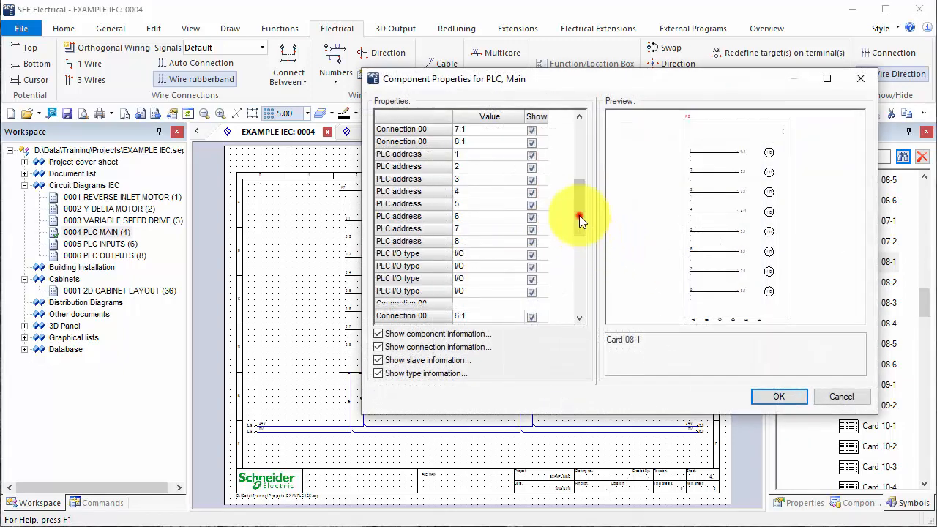
click(489, 154)
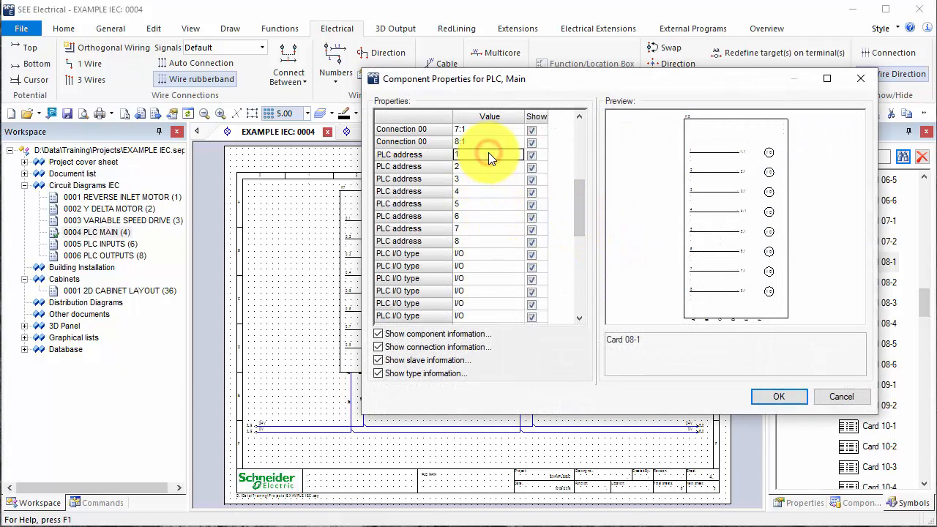
text(.0)
key(Return)
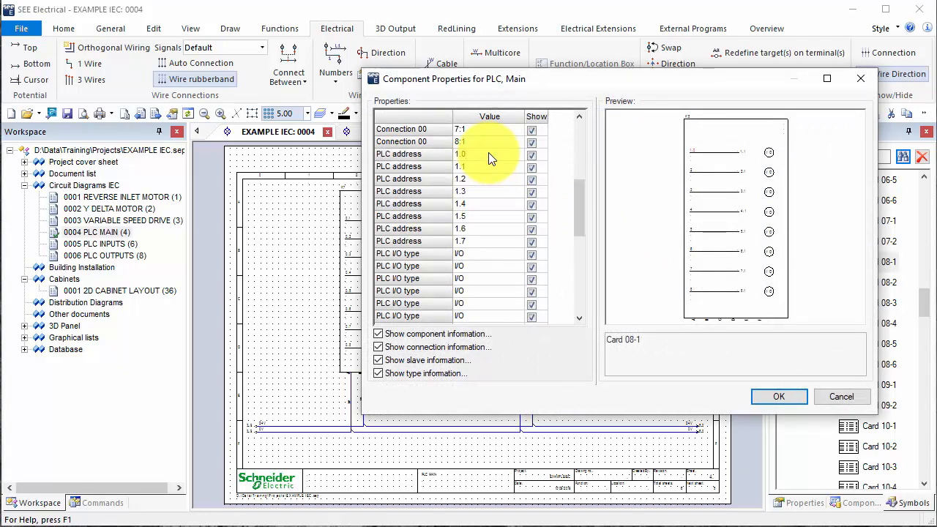
click(777, 396)
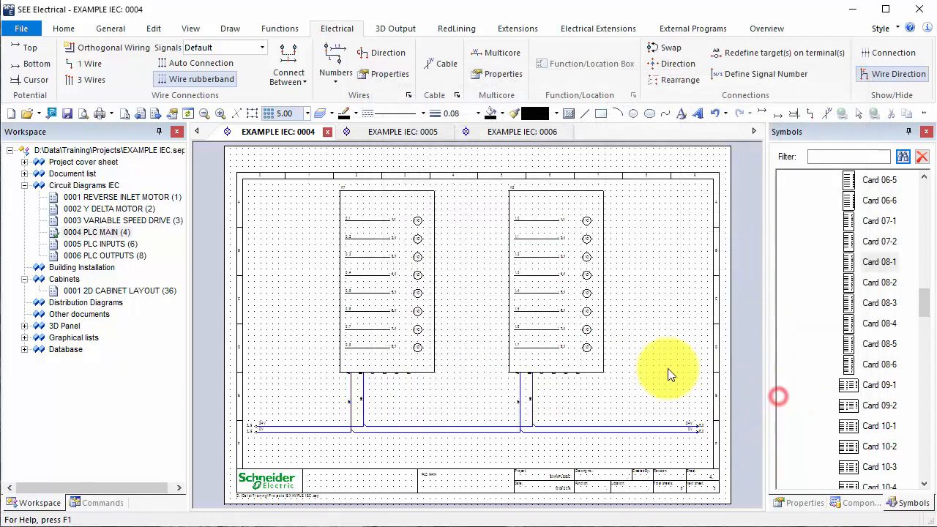
On sheet 0005, insert an array of 4 I1 symbols from the generic PLC IO folder, spaced horizontally along the wire ends
click(395, 134)
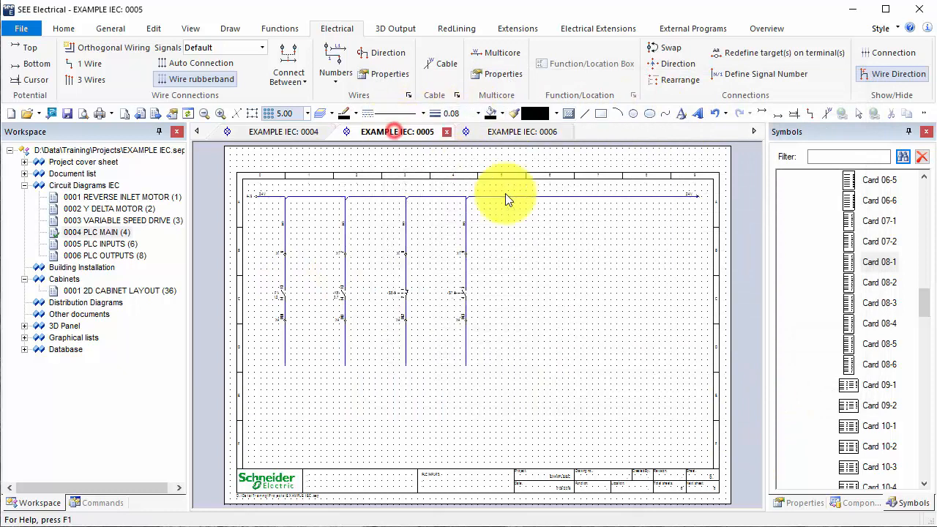
mouse_move(924, 301)
mouse_down()
mouse_move(925, 496)
mouse_move(923, 476)
mouse_up()
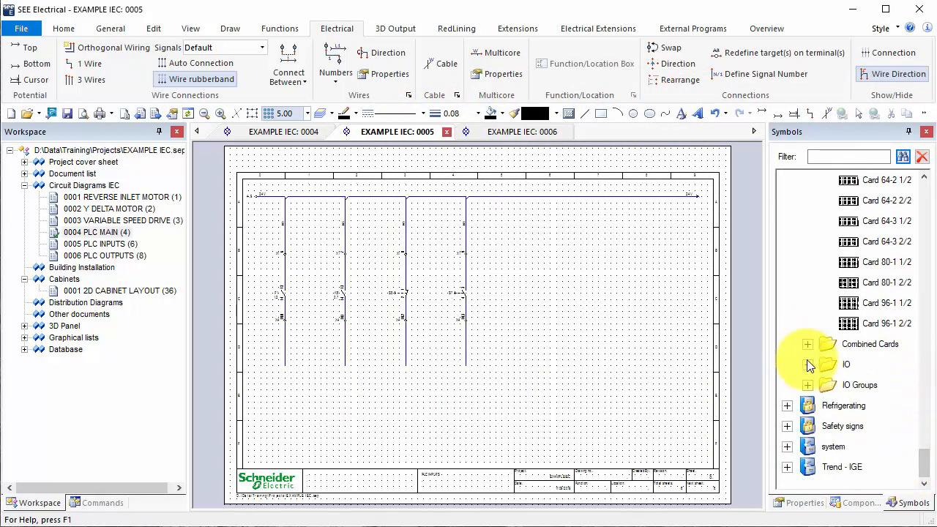
click(806, 364)
click(860, 204)
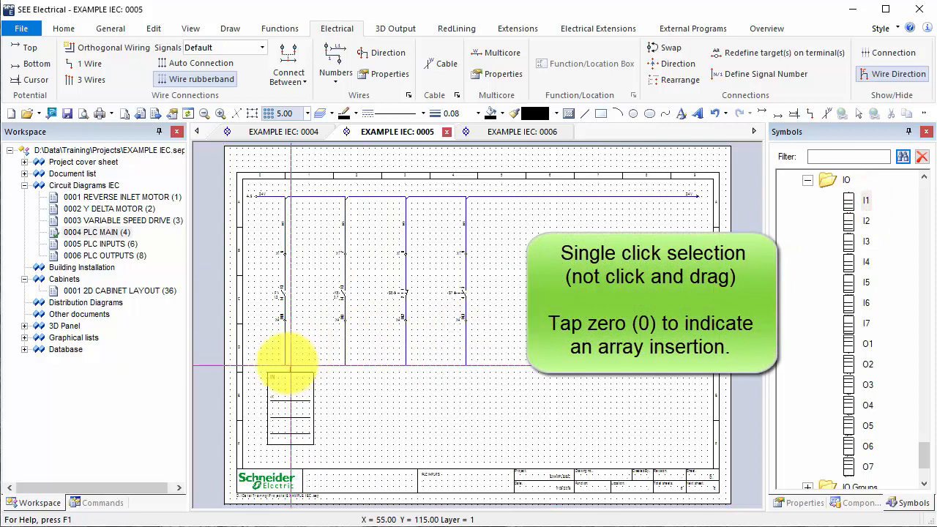
key(0)
click(285, 366)
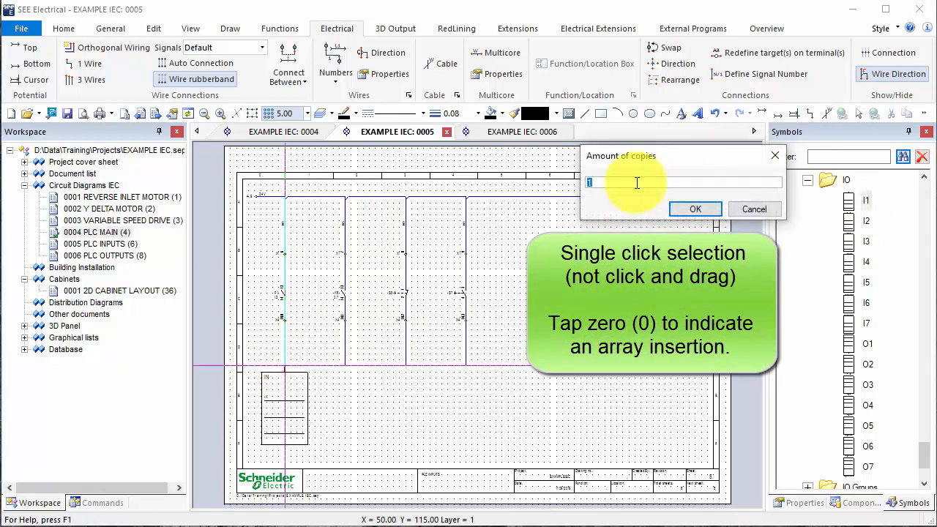
text(4)
click(679, 210)
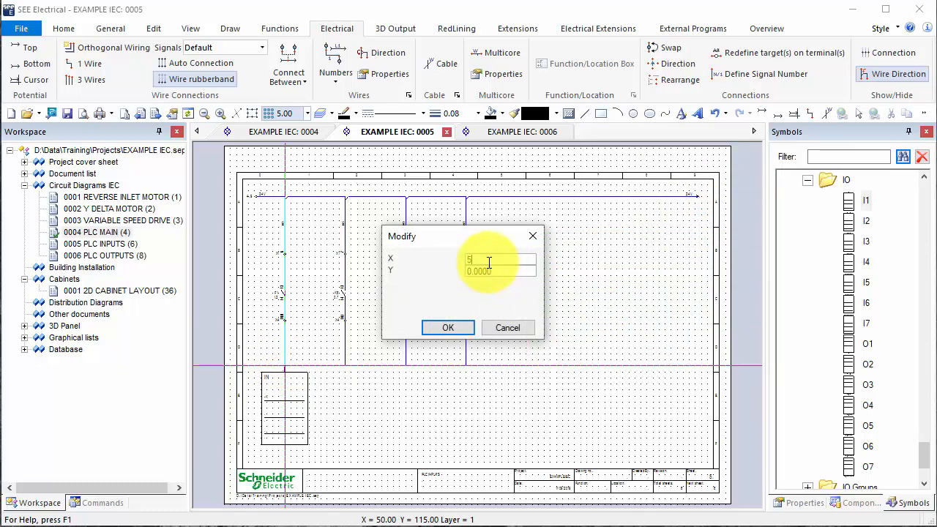
click(461, 327)
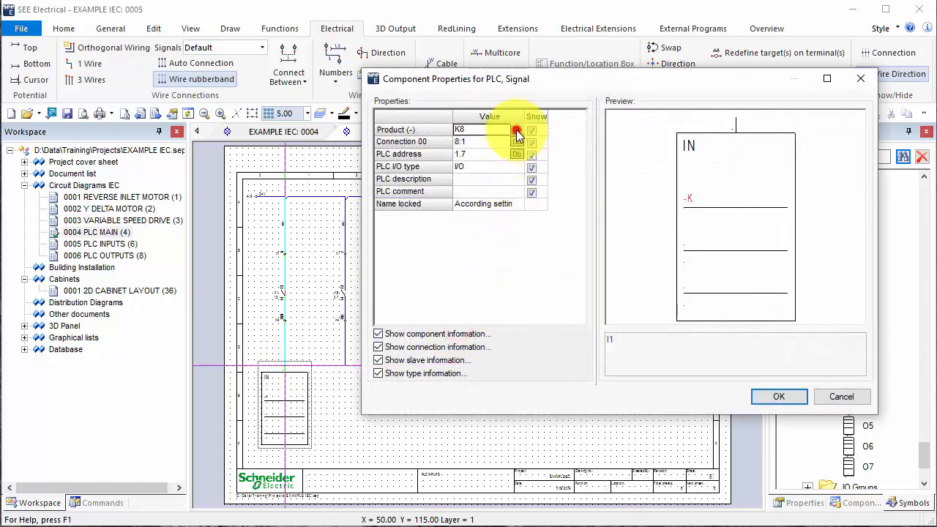
Assign the first input symbol to PLC card K7 with address 0.1 and connection 1:1
click(516, 130)
click(734, 194)
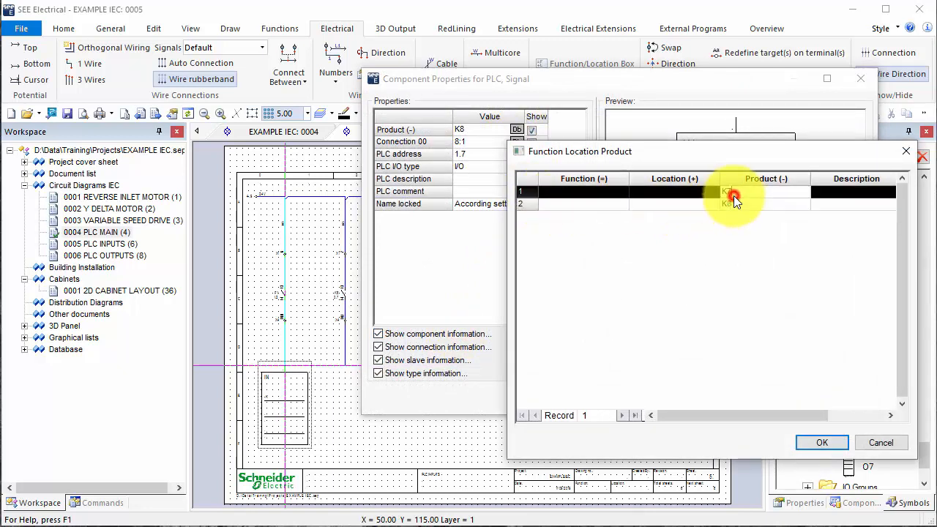
click(812, 443)
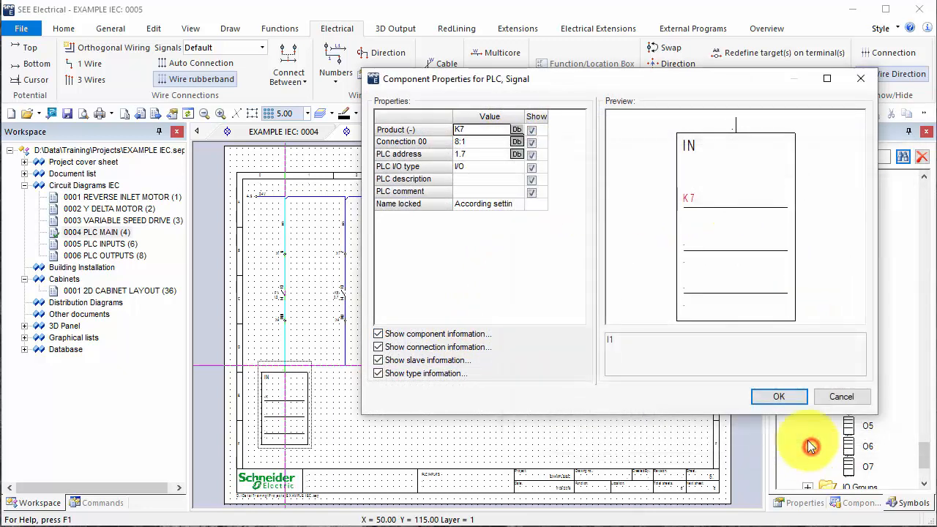
click(516, 142)
click(492, 106)
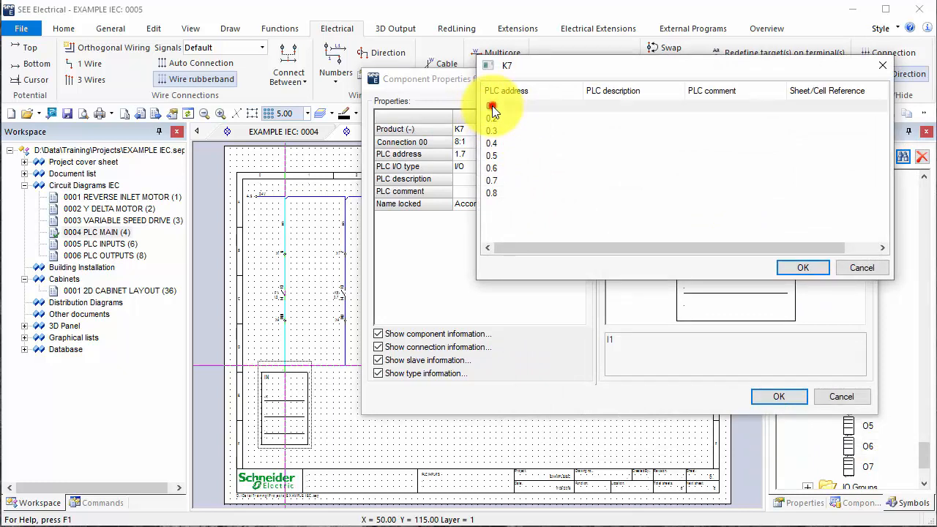
drag(584, 247, 862, 108)
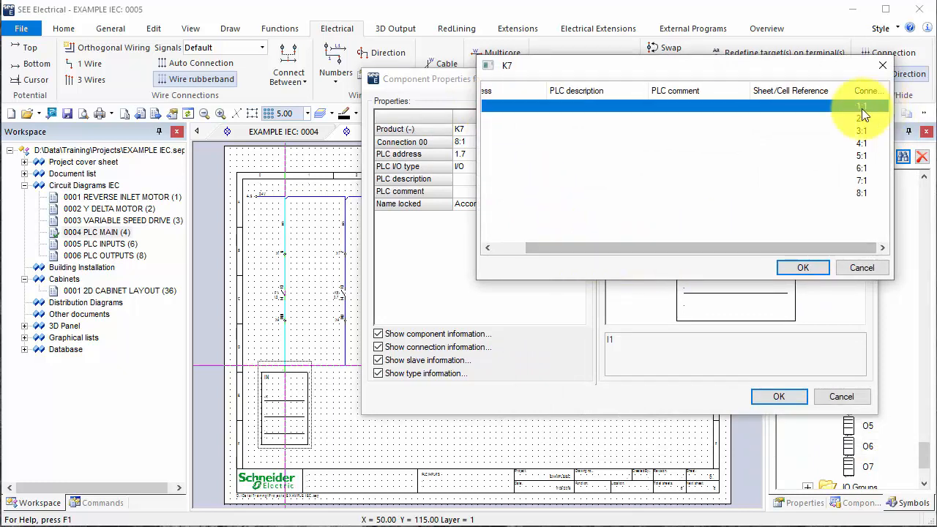
click(804, 269)
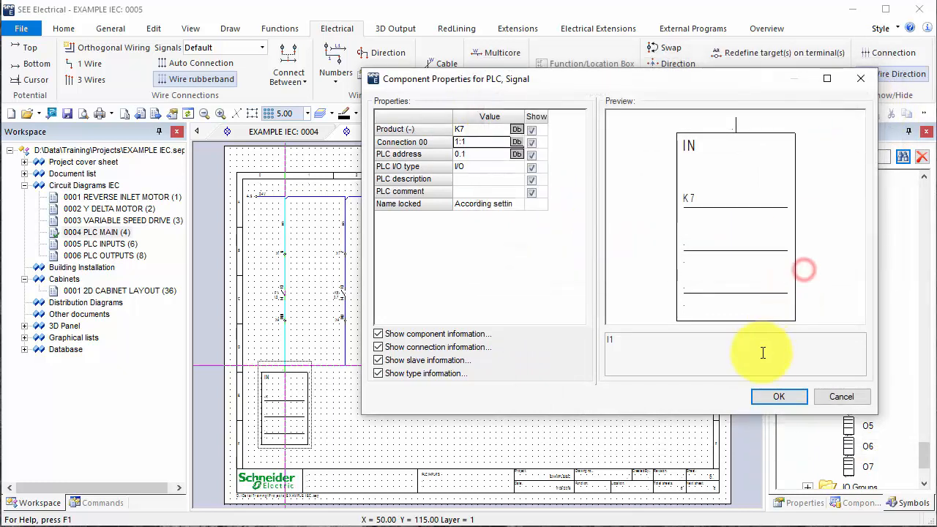
Accept the properties of the first input and the proposed consecutive K7 channels for the other three, and end the insertion
click(773, 392)
click(795, 395)
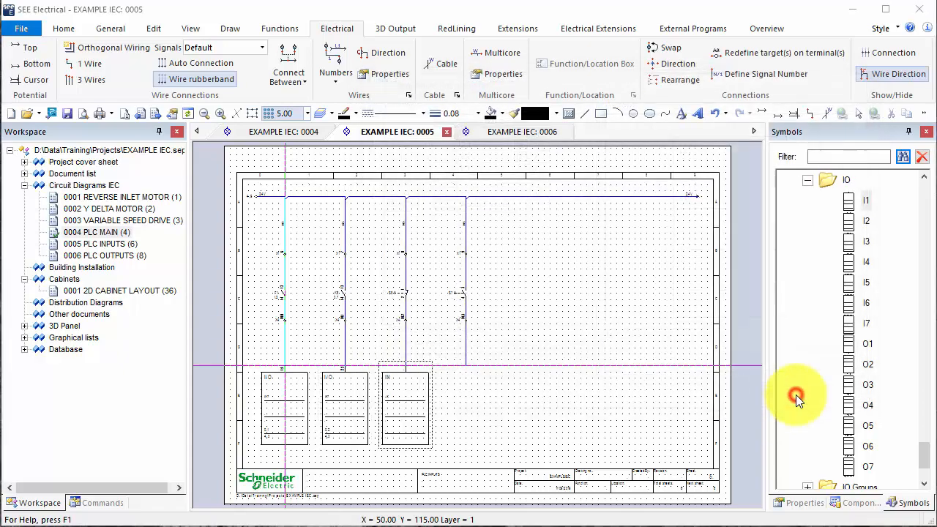
click(795, 395)
click(795, 395)
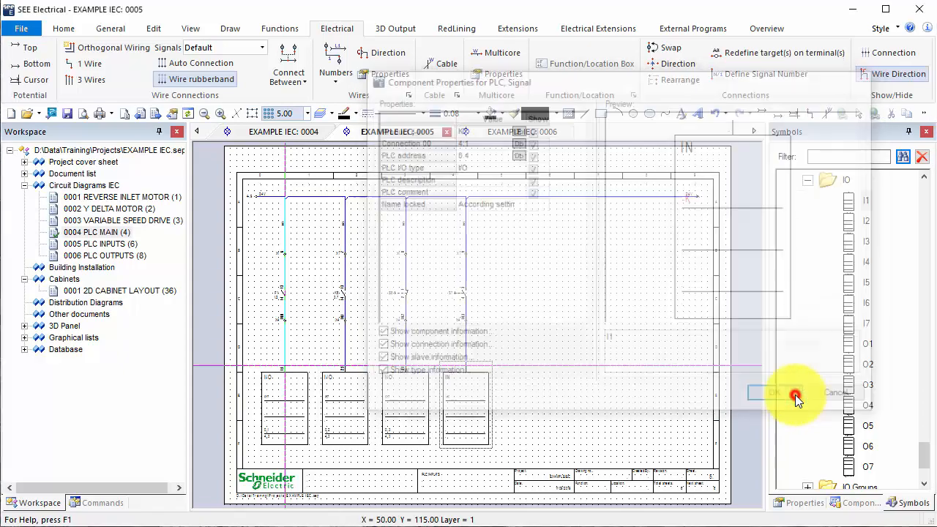
right_click(555, 288)
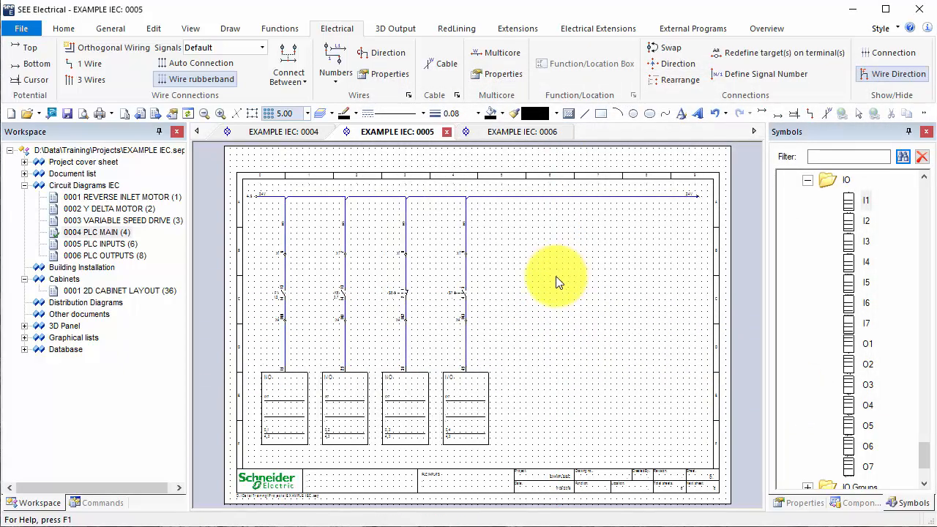
Review the PLC address numbering method and the property synchronization rules in the Circuit Diagrams IEC properties, keeping Decimal numbering
right_click(70, 184)
click(118, 298)
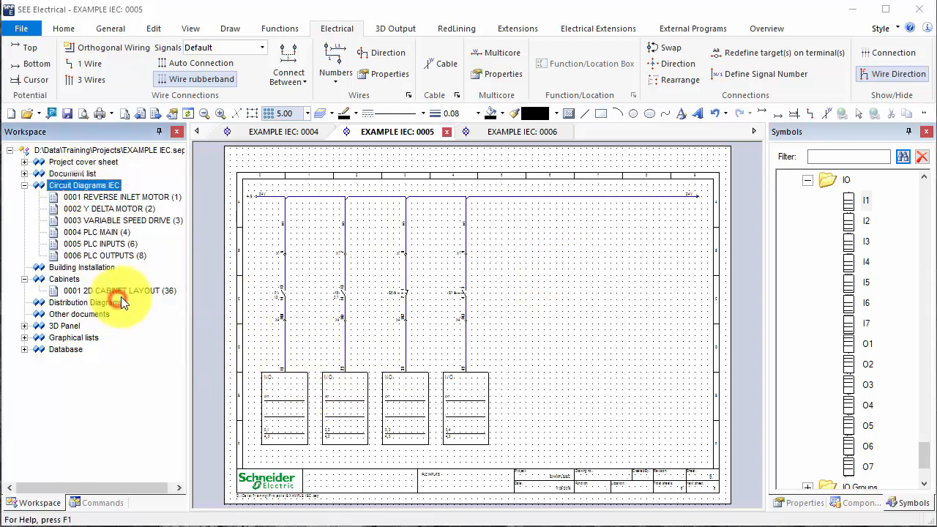
drag(198, 94, 363, 97)
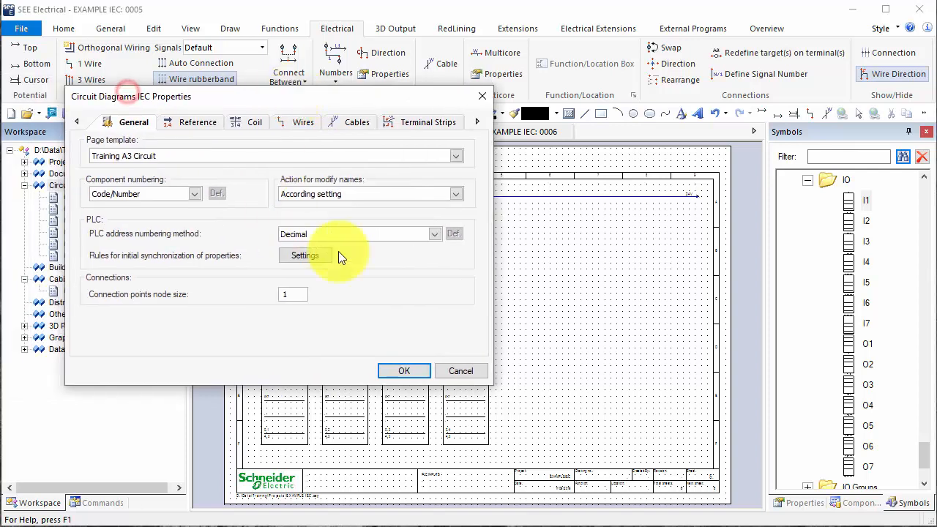
click(434, 234)
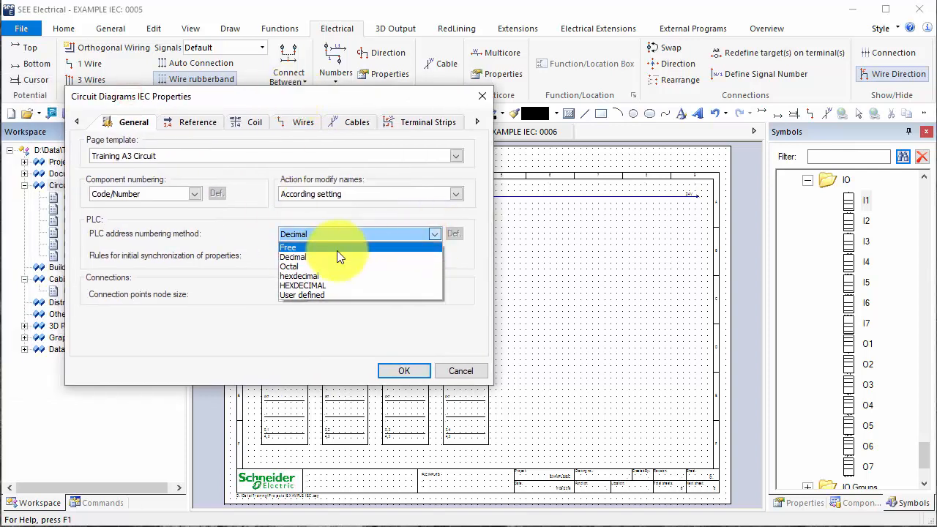
click(336, 253)
click(301, 255)
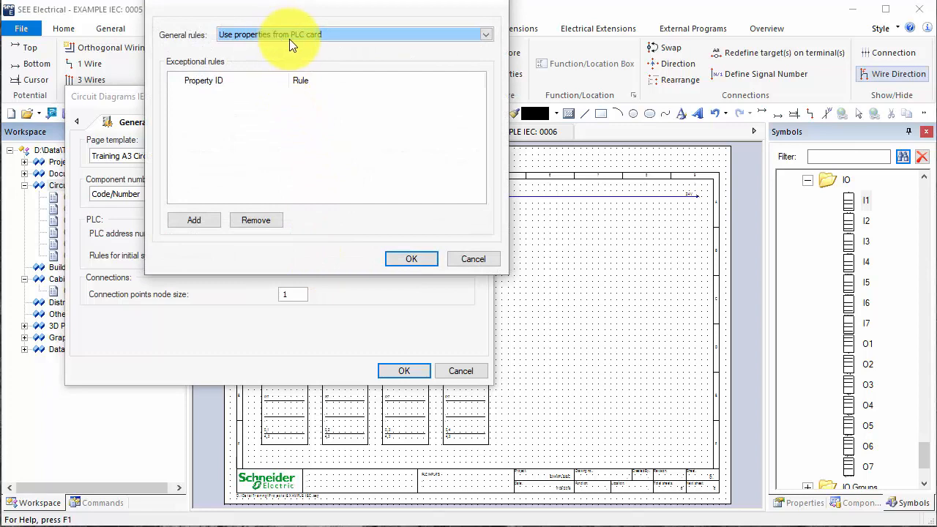
click(415, 261)
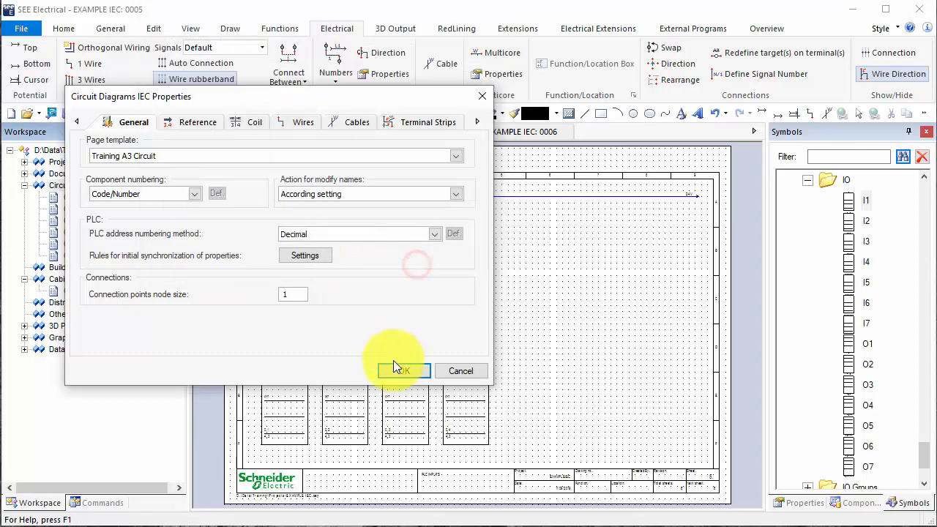
click(392, 370)
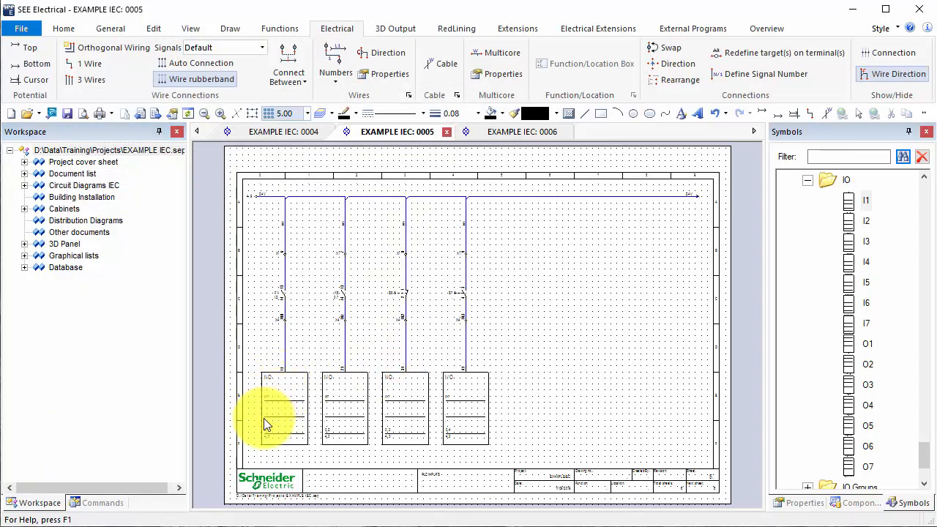
Examine the cross-references on the input symbols of sheet 0005 and on the first PLC card of sheet 0004
scroll(264, 418, up, 3)
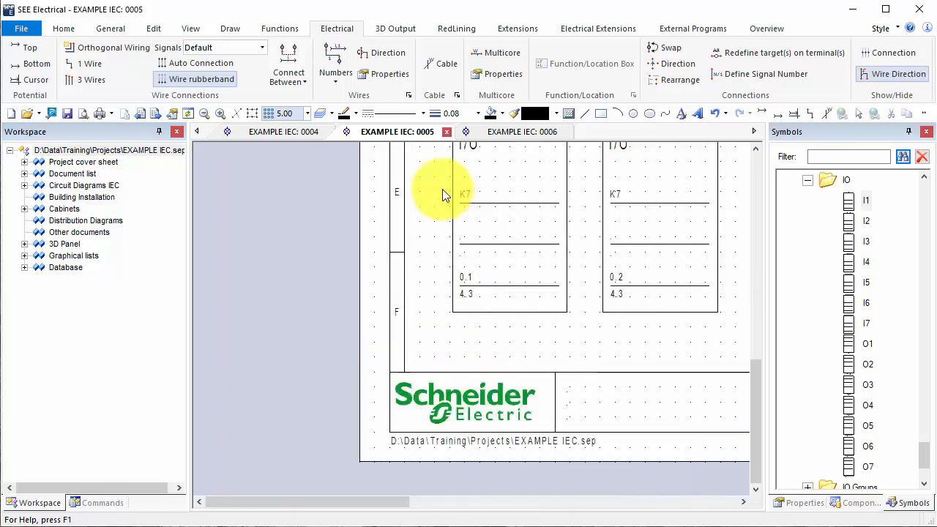
click(293, 130)
scroll(454, 293, up, 4)
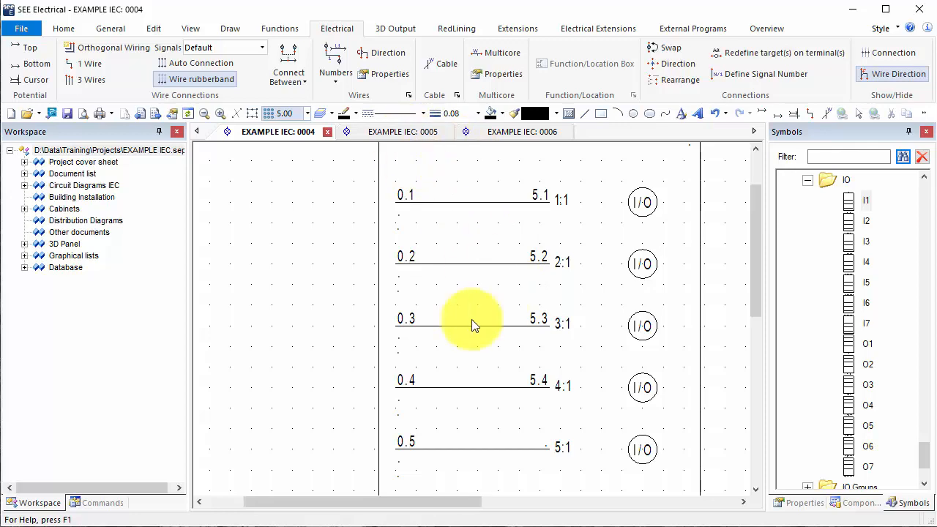
On sheet 0006, place output symbol O1 on the first wire and copy it to the other two wires with an X spacing of 50
scroll(479, 316, down, 3)
click(410, 133)
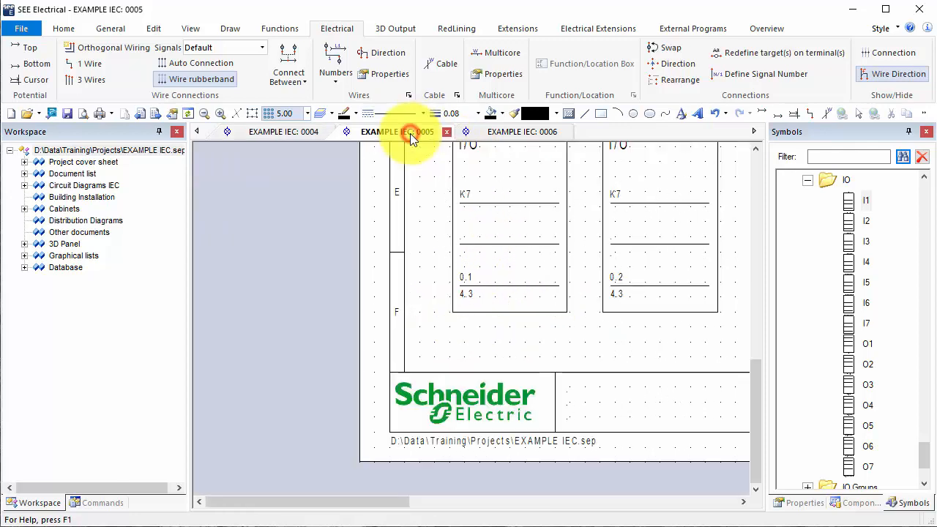
scroll(523, 397, down, 3)
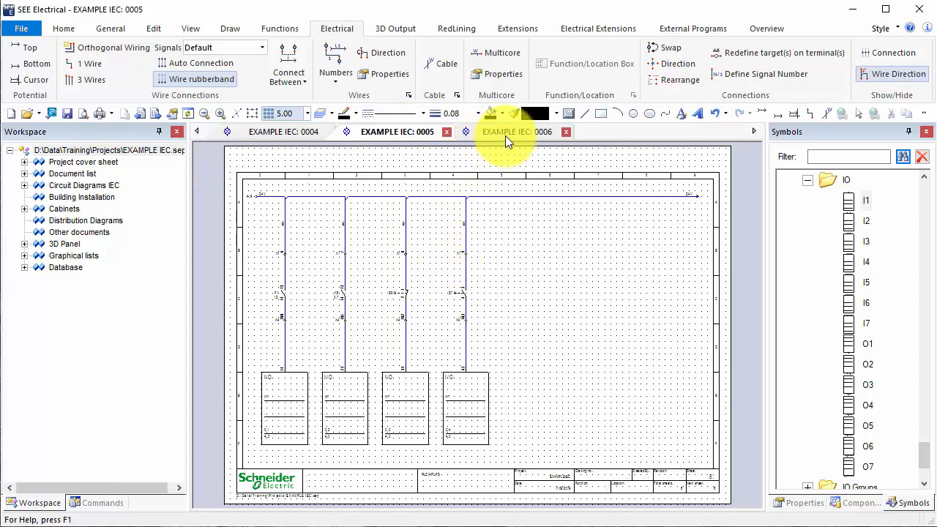
click(506, 135)
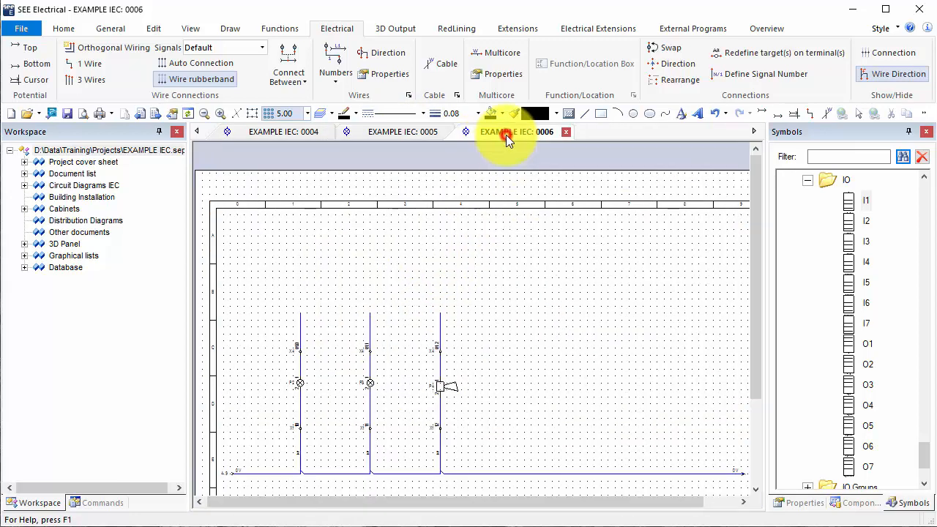
click(865, 343)
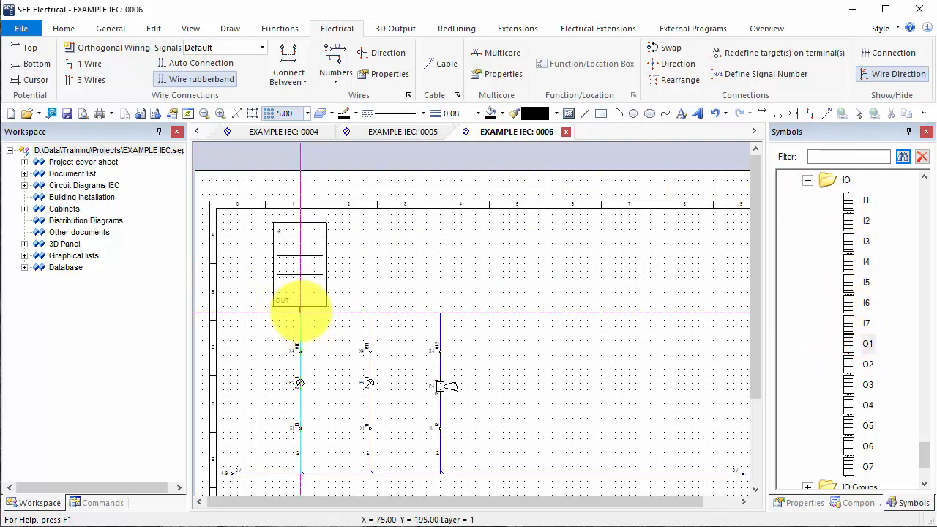
click(300, 311)
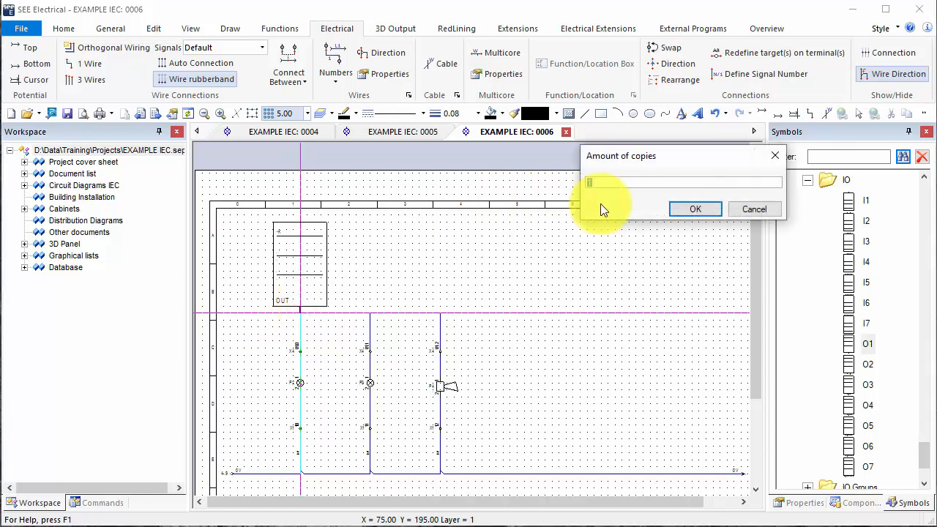
click(685, 210)
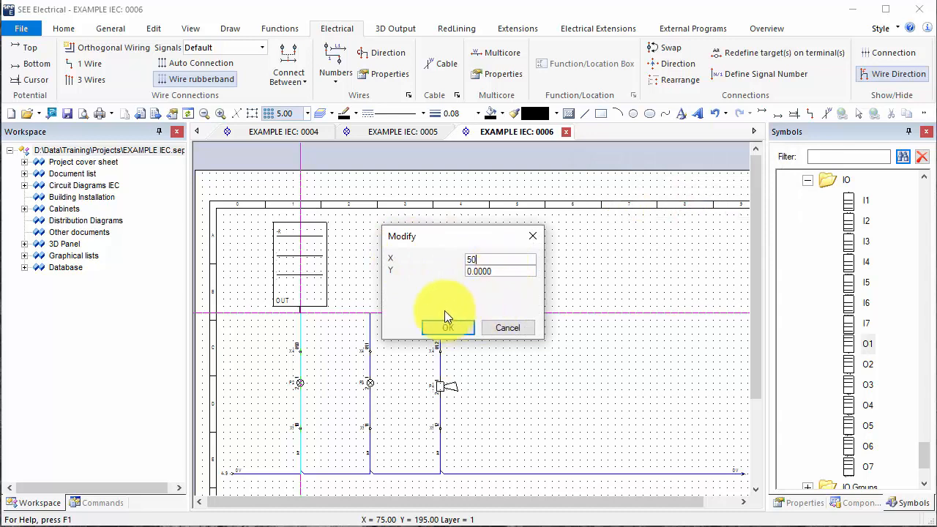
click(447, 329)
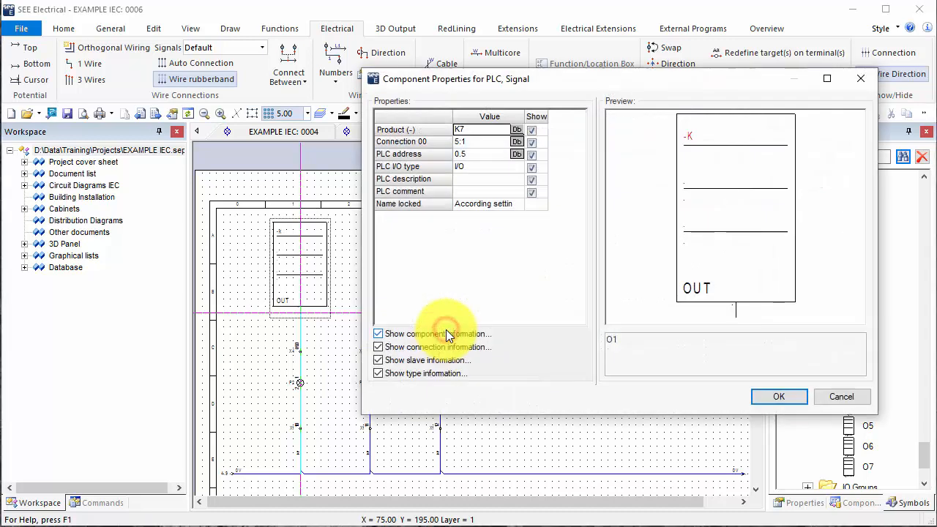
Assign the first output symbol to PLC card K8 with address 1.0, and accept the proposed consecutive K8 channels for the other two
click(517, 129)
click(711, 205)
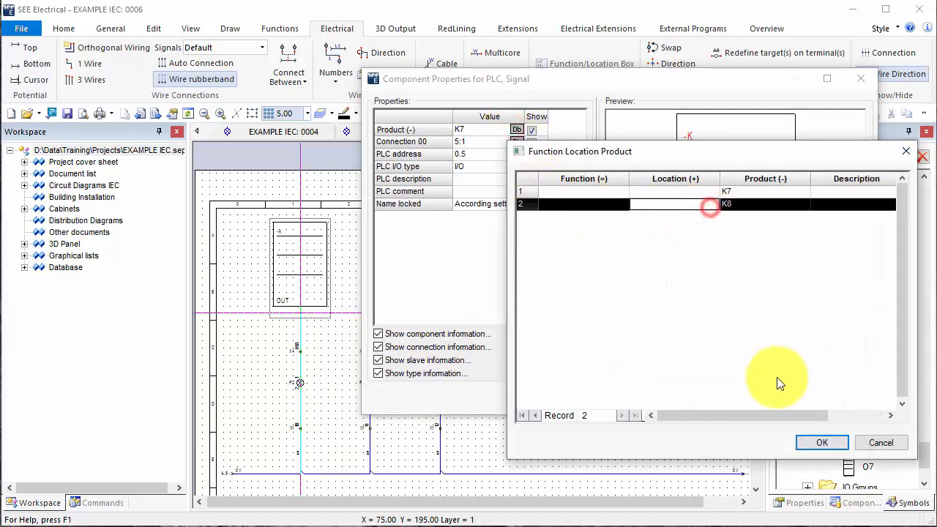
click(820, 442)
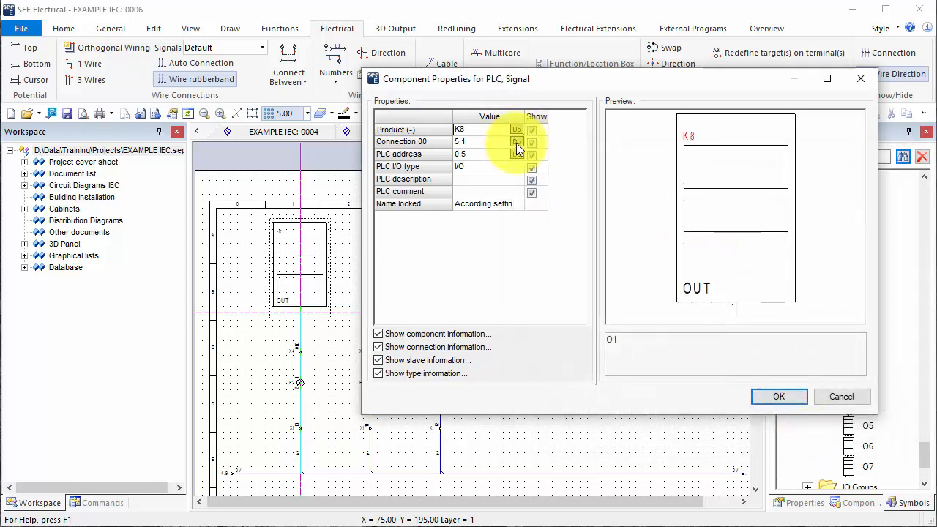
click(517, 142)
click(494, 106)
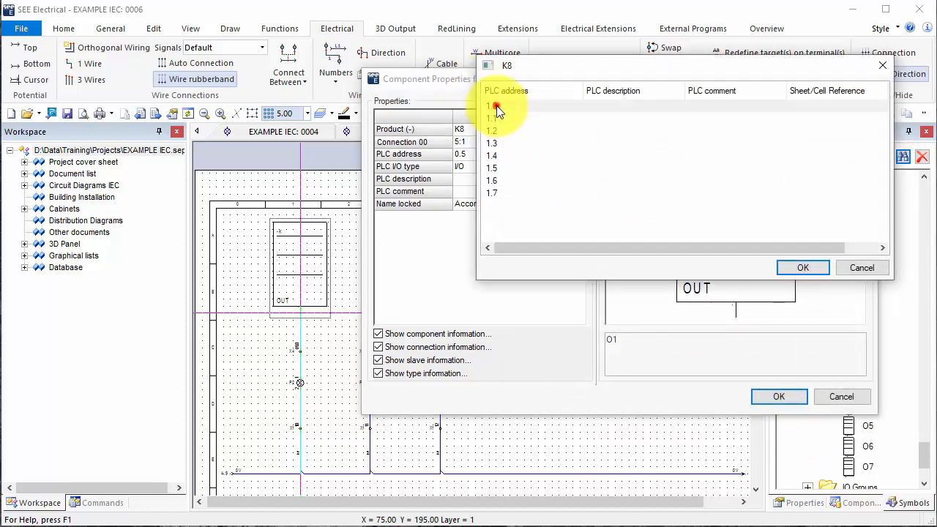
click(798, 268)
click(779, 395)
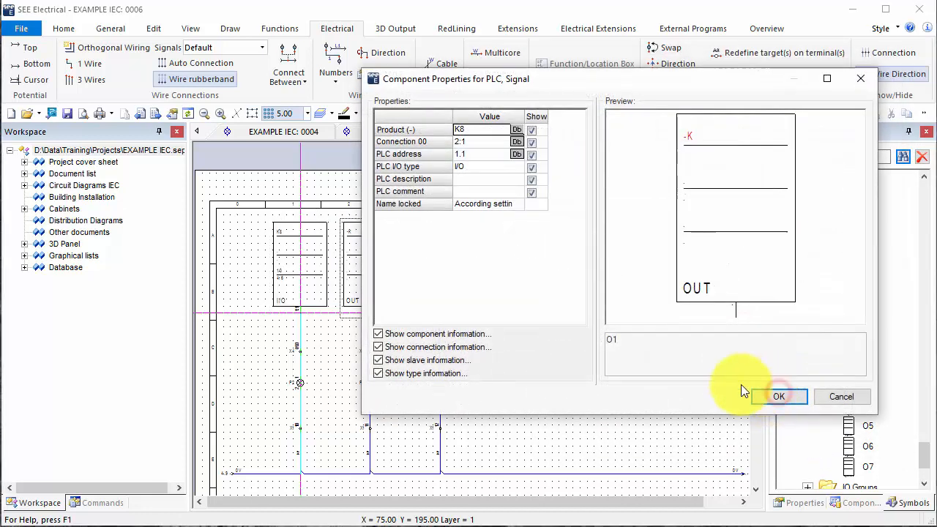
click(778, 395)
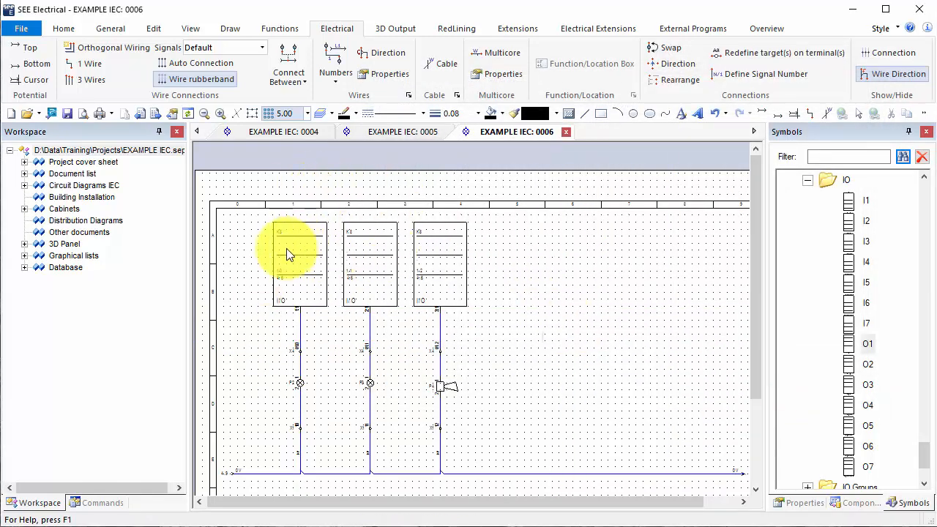
Start the DBListsToExcel export and set its output file to OpenData.xls on the Desktop
click(278, 132)
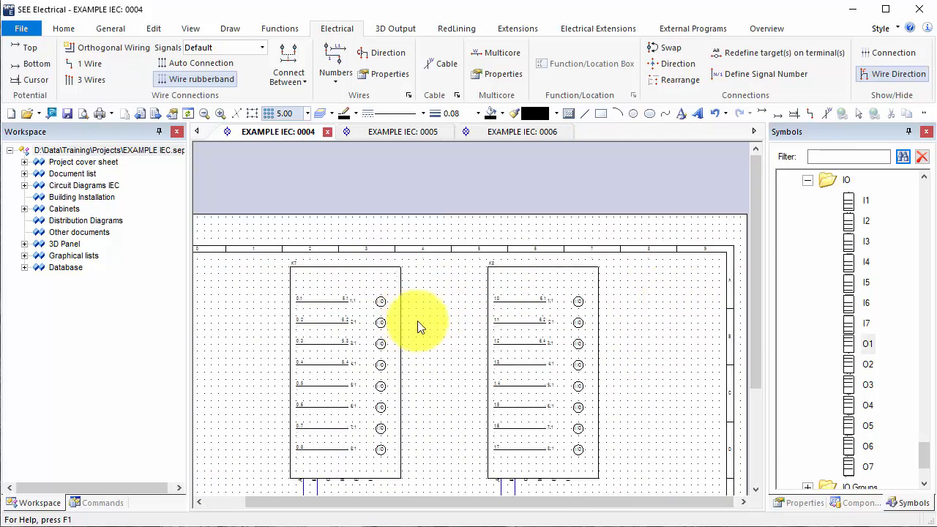
scroll(418, 325, up, 2)
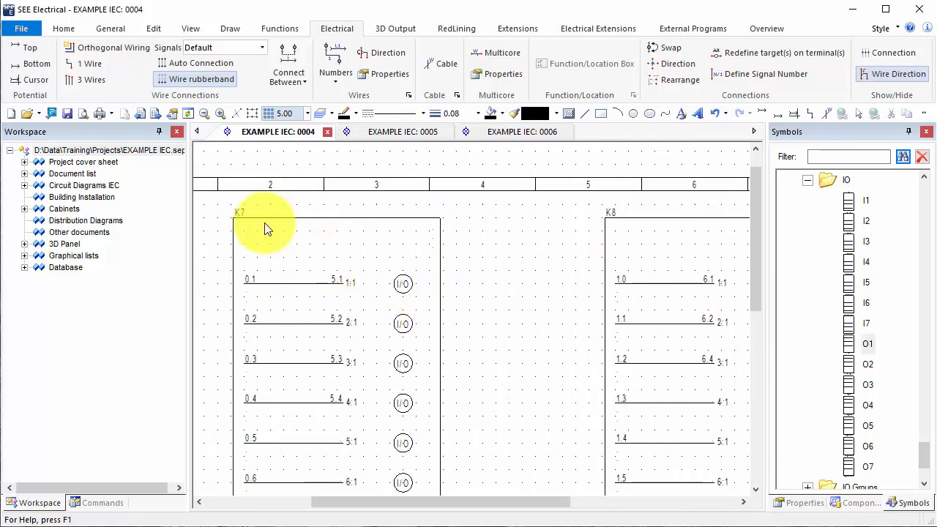
click(103, 503)
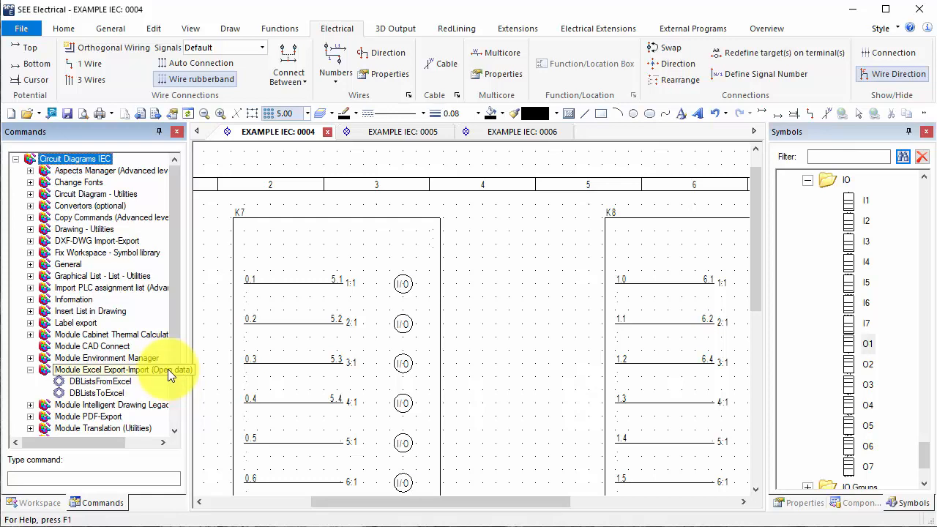
double_click(110, 394)
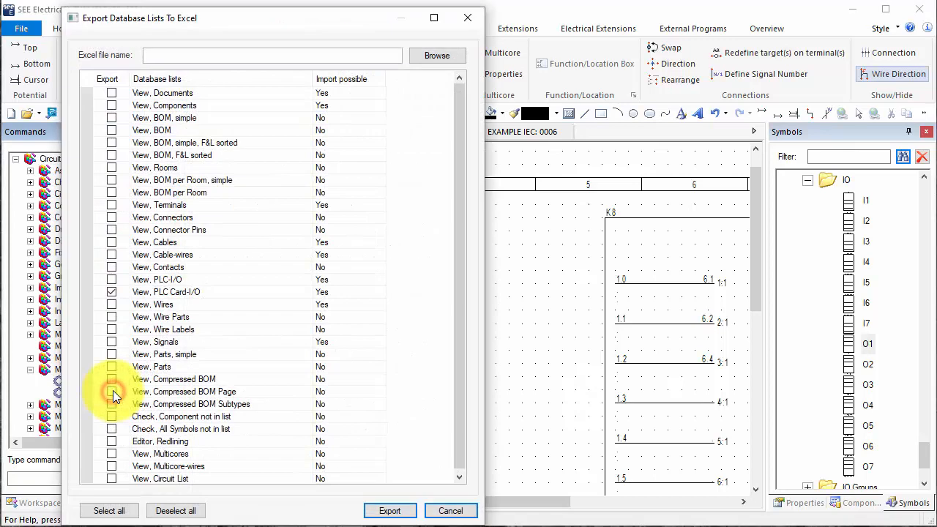
click(436, 57)
click(84, 256)
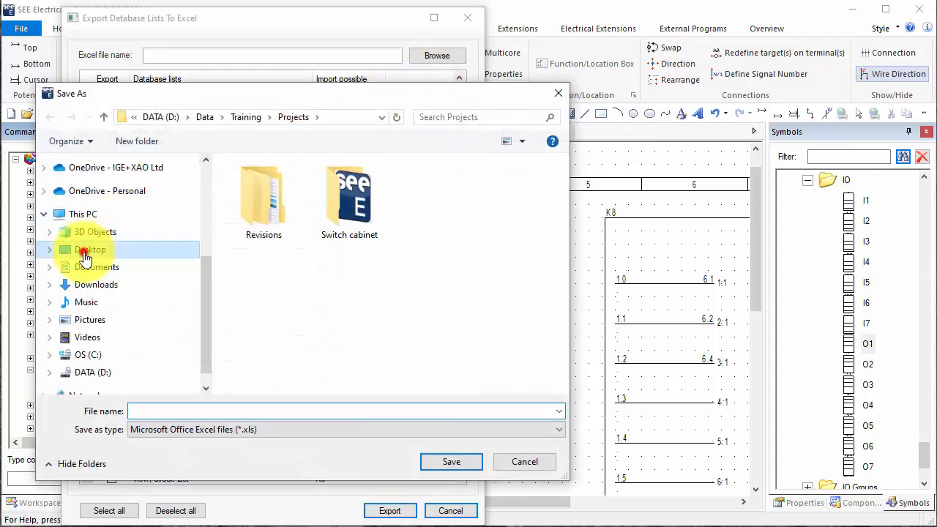
click(199, 408)
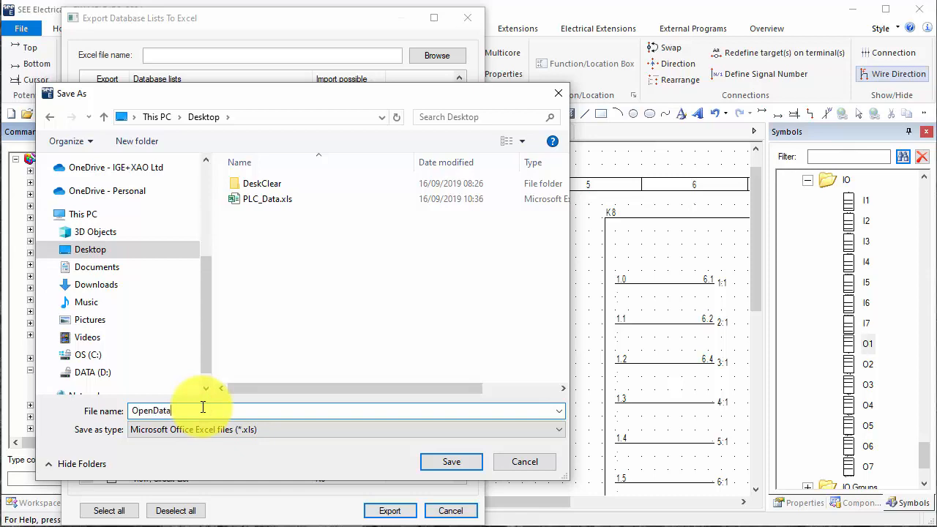
click(449, 466)
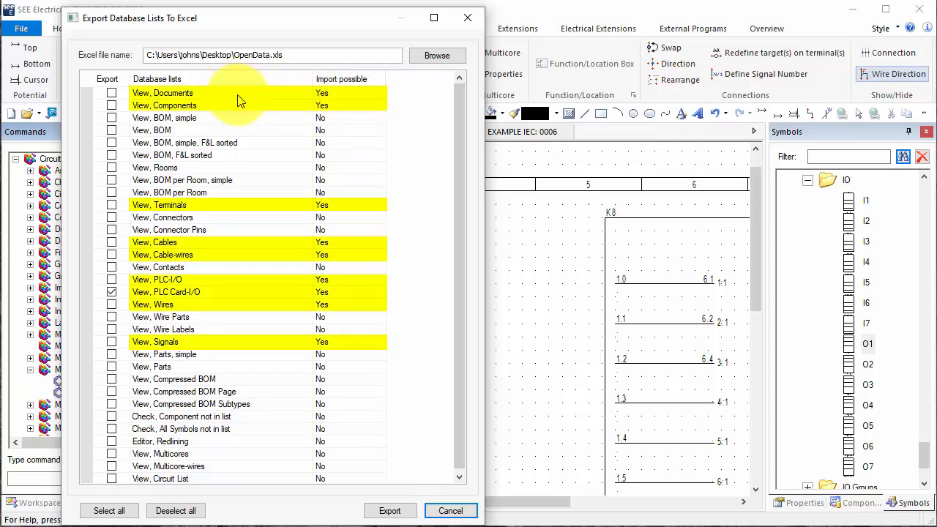
Include the Documents, Components, Terminals, Cables, Cable-wires, PLC-I/O, PLC Card-I/O, Wires and Signals lists and export them to the Excel file
click(111, 93)
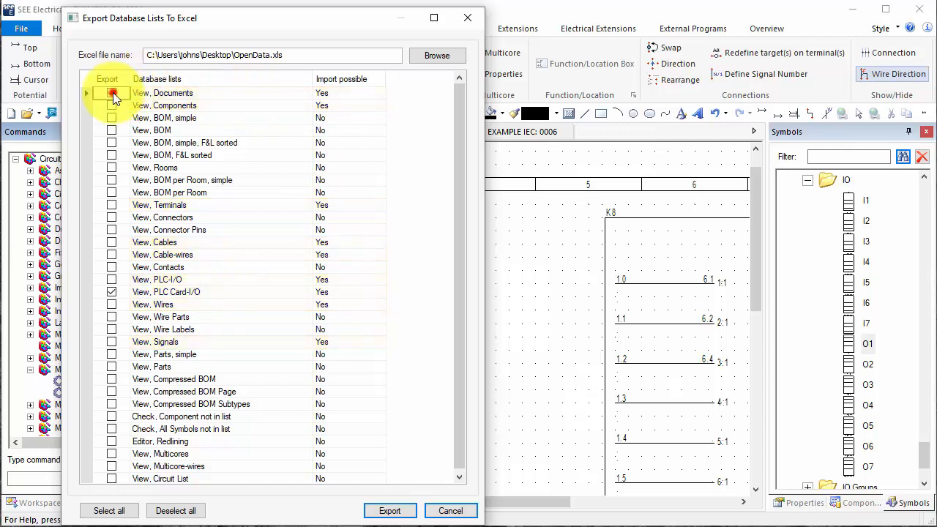
click(111, 205)
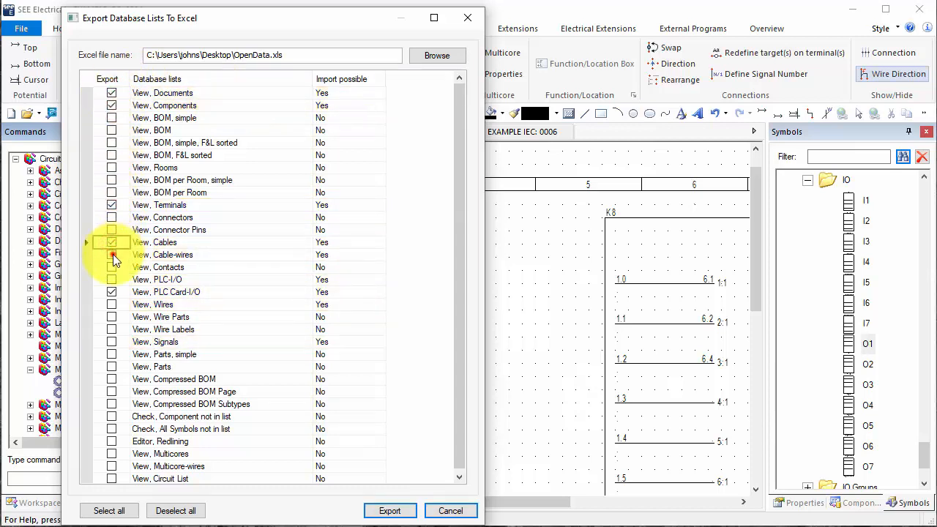
click(111, 255)
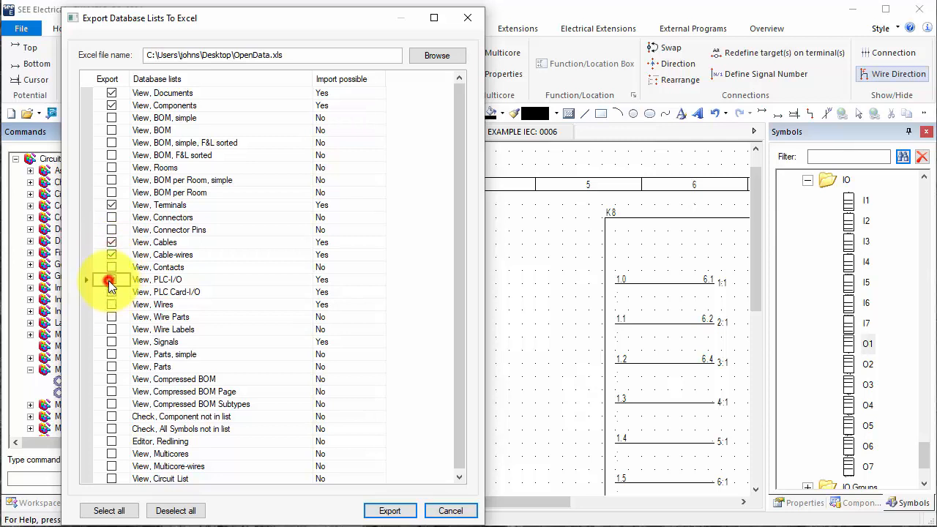
click(112, 292)
click(111, 304)
click(112, 342)
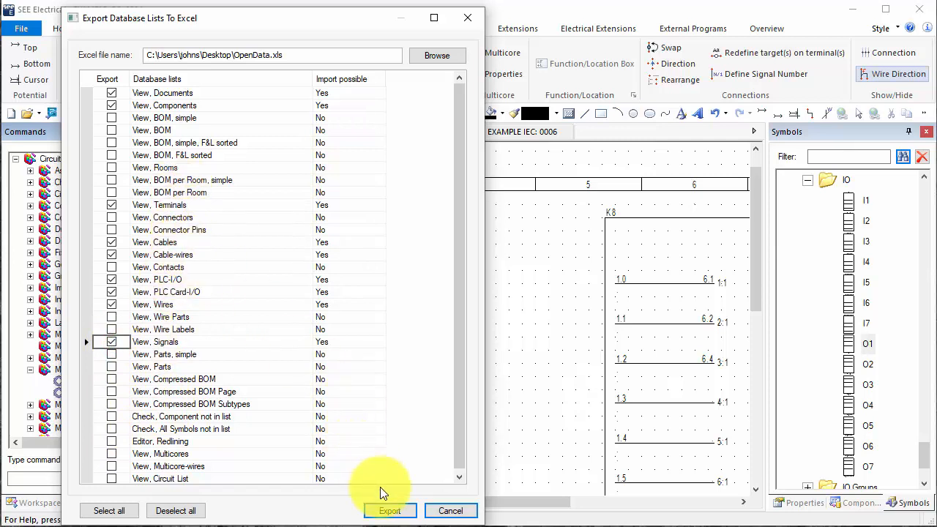
click(397, 515)
click(395, 511)
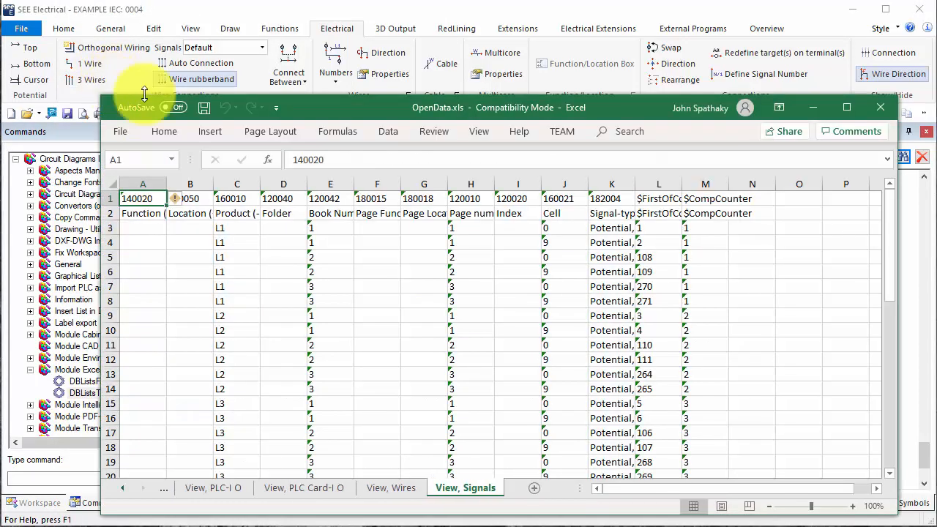
Examine the PLC-I O, Internal Data and Project Information worksheets of the exported OpenData.xls workbook in Excel
click(213, 488)
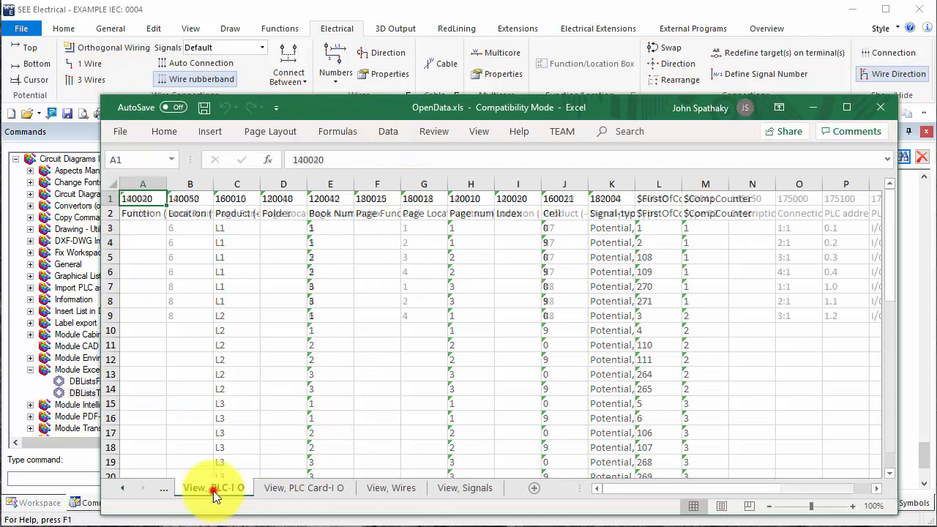
click(125, 486)
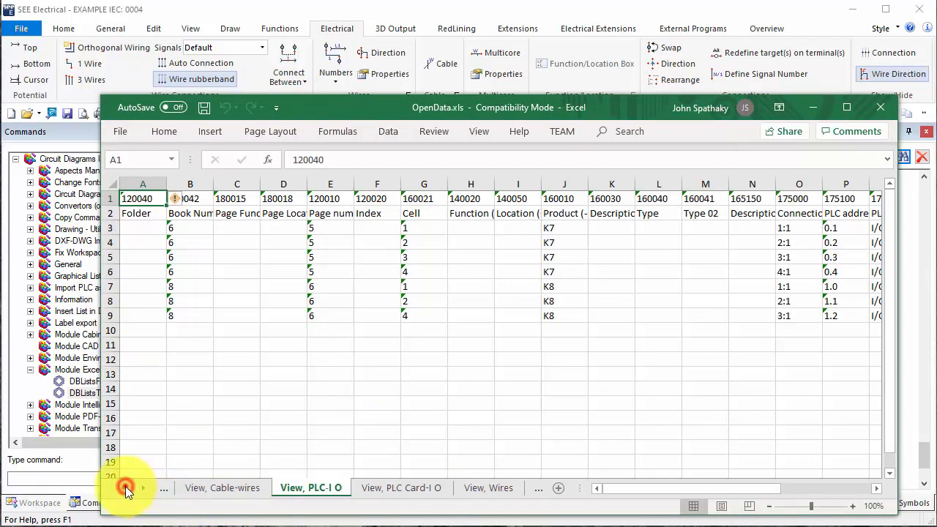
click(125, 486)
click(125, 486)
click(125, 486)
click(125, 486)
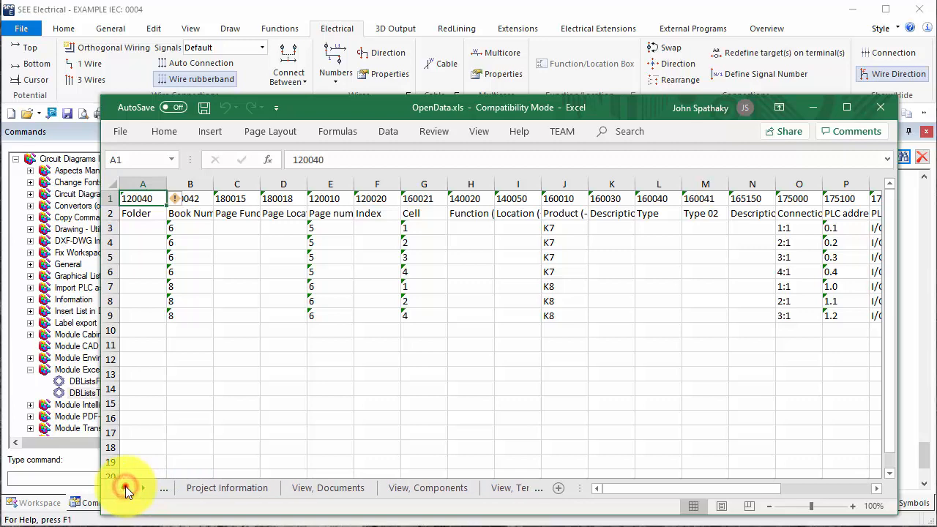
click(125, 486)
click(226, 487)
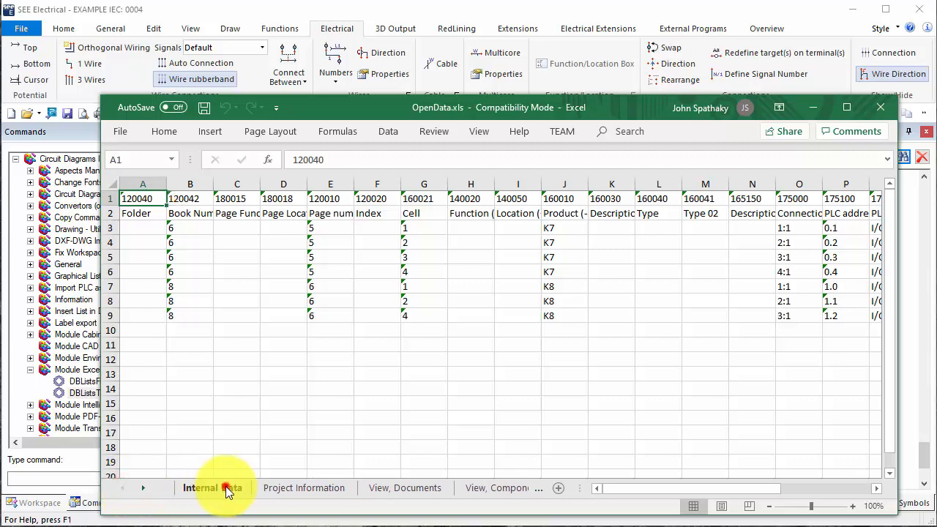
click(286, 492)
Widen column Z, Page Description-line 01, in the View, Documents worksheet so its full texts can be read
click(395, 489)
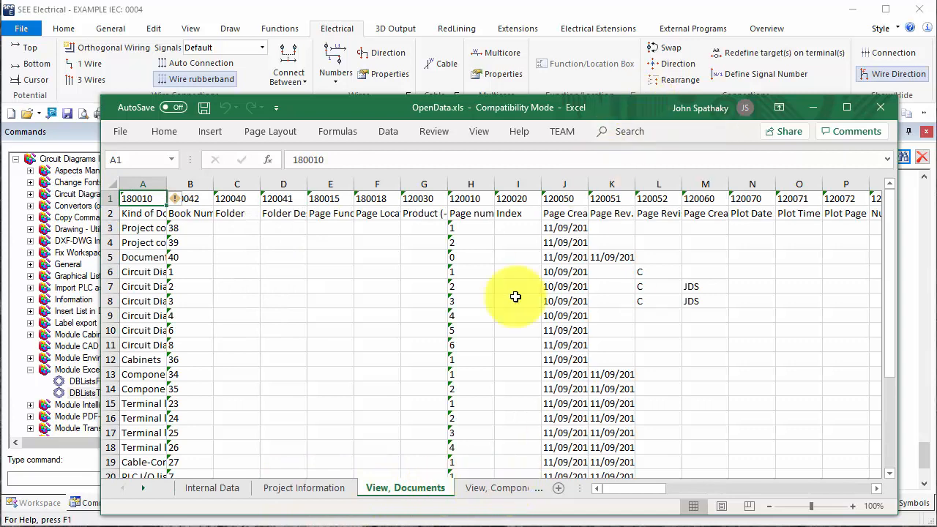
drag(602, 489, 707, 496)
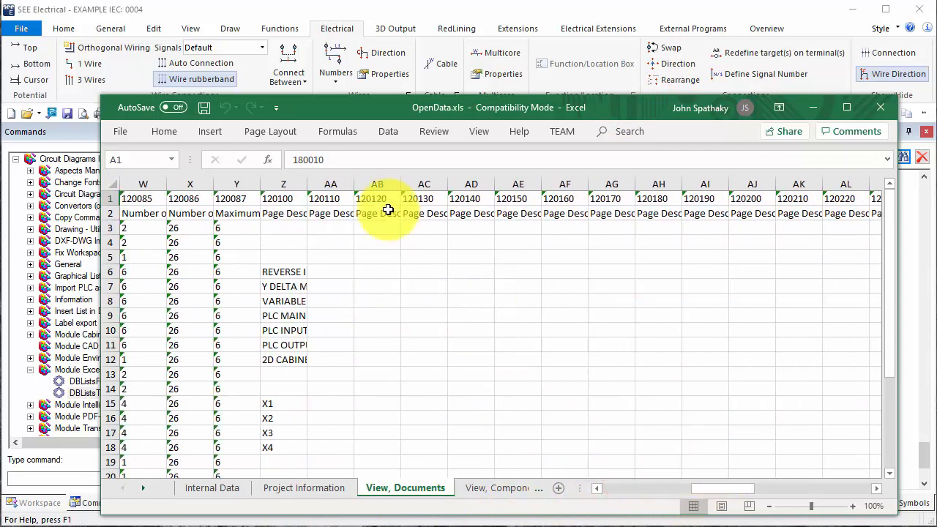
drag(307, 184, 377, 199)
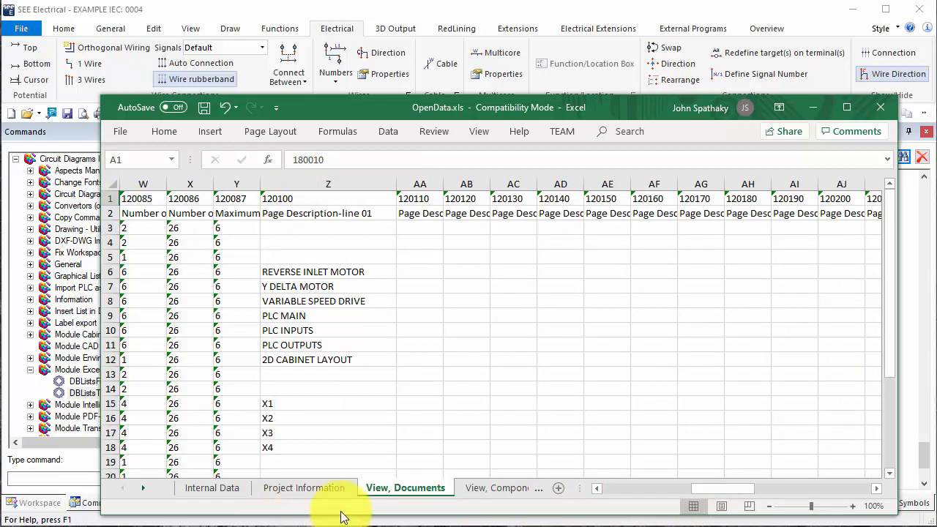
Examine the exported data in the Components, Terminals, Cables, Cable-wires and PLC-I O worksheets, including the component product names
click(477, 492)
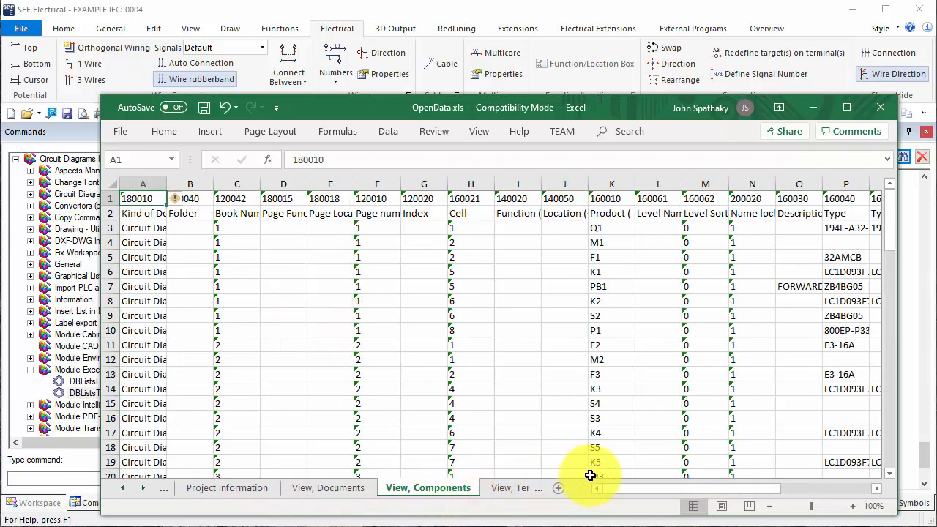
drag(621, 484, 648, 489)
click(517, 228)
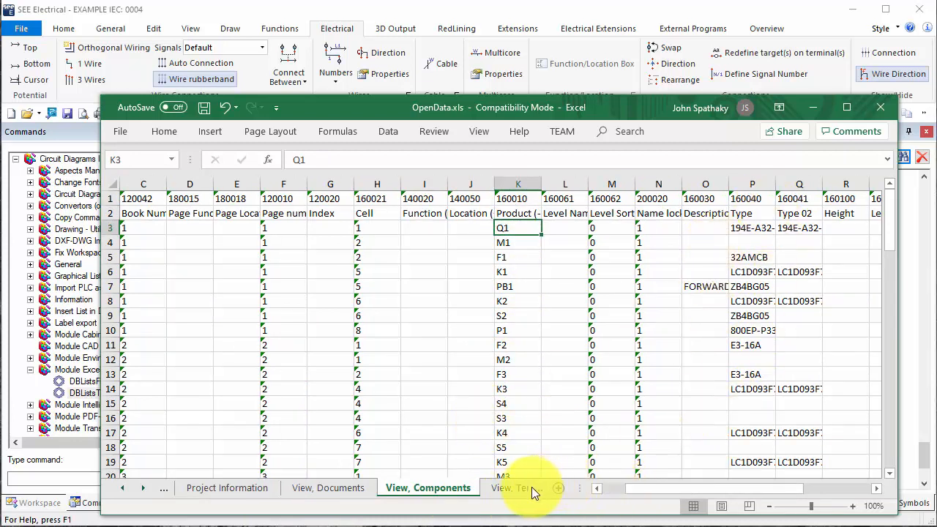
click(505, 488)
click(498, 488)
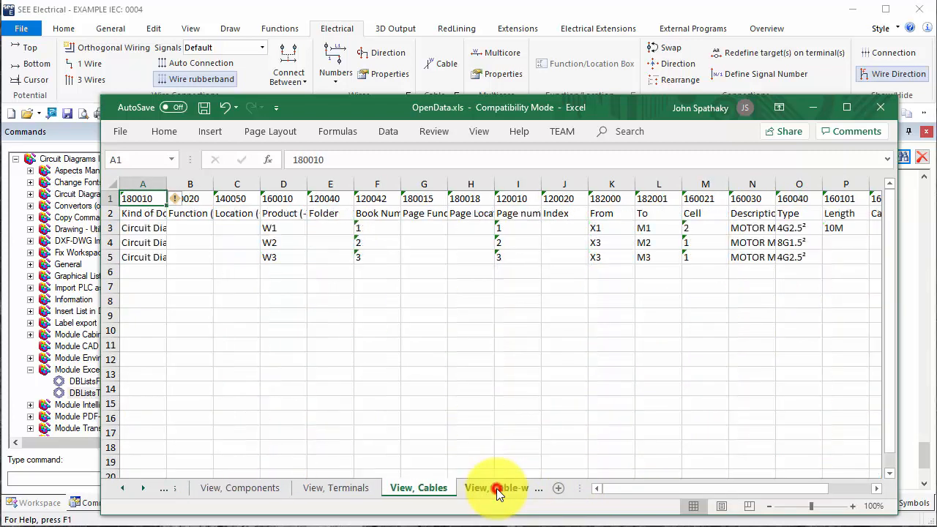
click(498, 490)
click(488, 489)
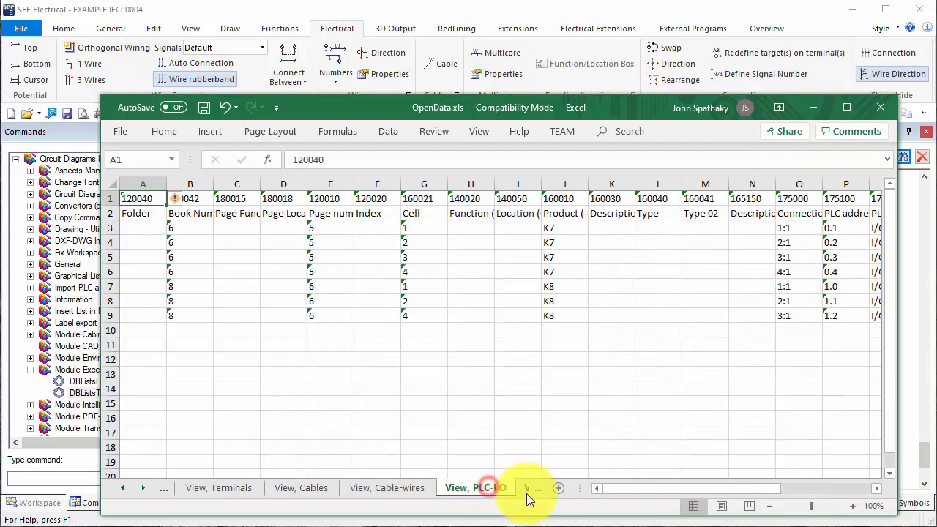
Examine the View, PLC Card-I O worksheet of OpenData.xls, including its product, PLC address and PLC I/O type columns
click(143, 488)
click(446, 489)
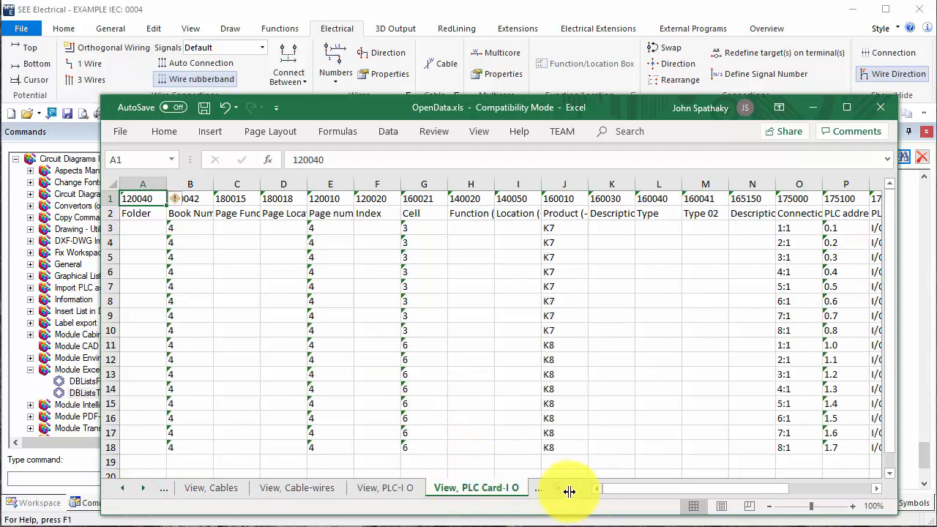
click(527, 391)
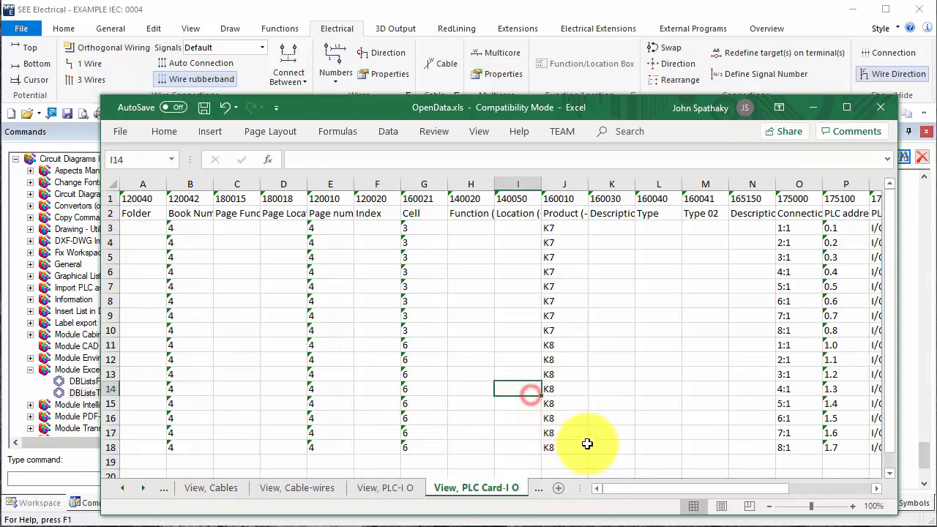
drag(619, 486, 702, 483)
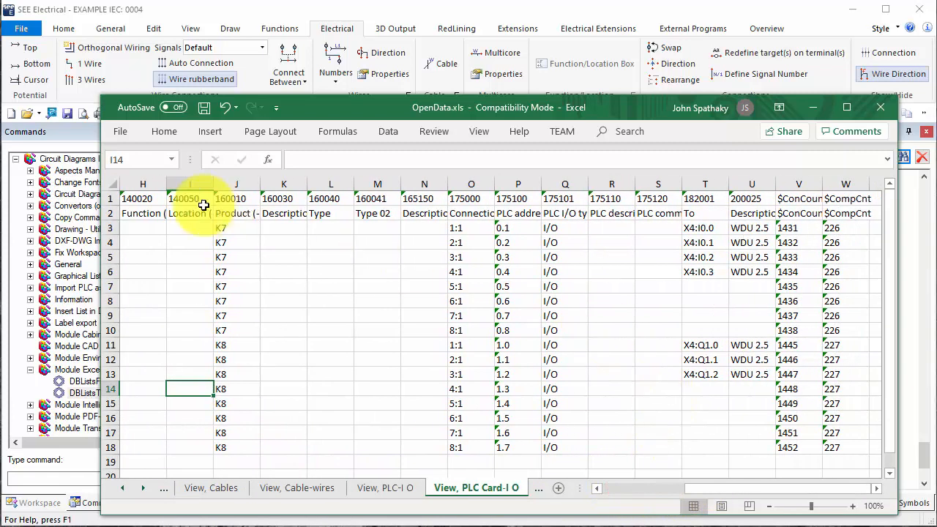
click(233, 227)
click(557, 226)
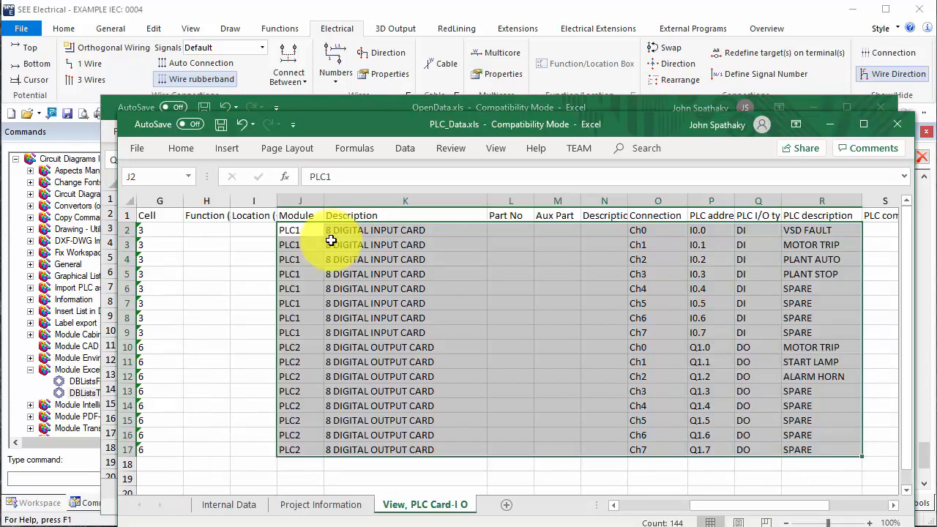
Copy the PLC card data J2:R17 from PLC_Data.xls and paste it at J3 in the View, PLC Card-I O worksheet of OpenData.xls
click(393, 320)
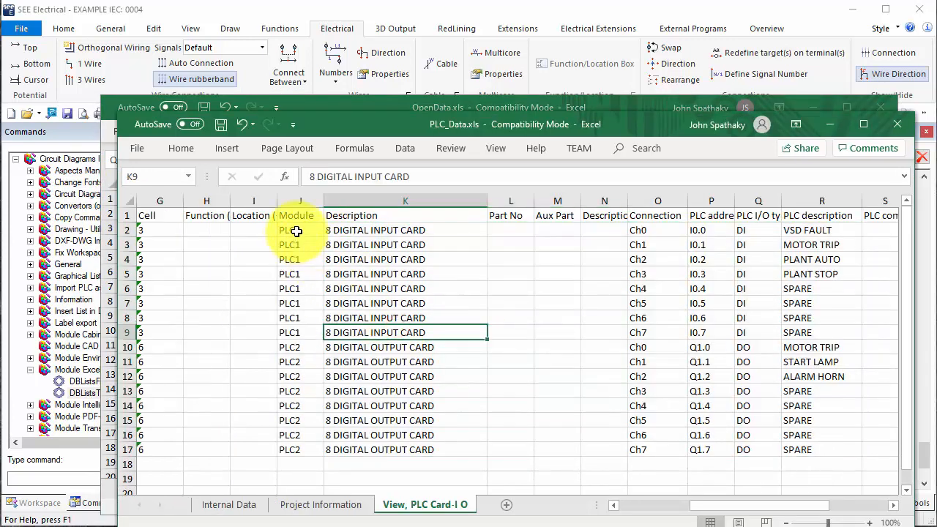
mouse_move(297, 231)
mouse_down()
mouse_move(320, 255)
mouse_move(652, 408)
mouse_move(809, 451)
mouse_up()
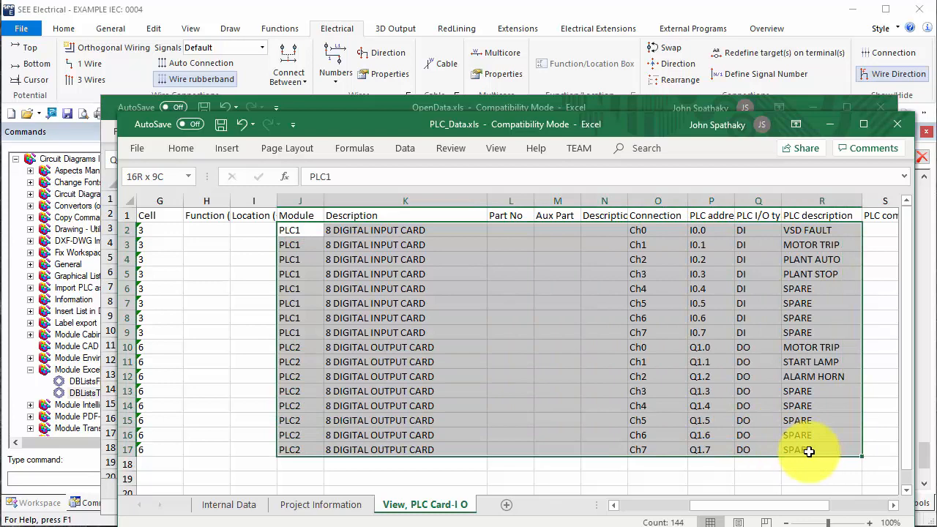
key(ctrl+c)
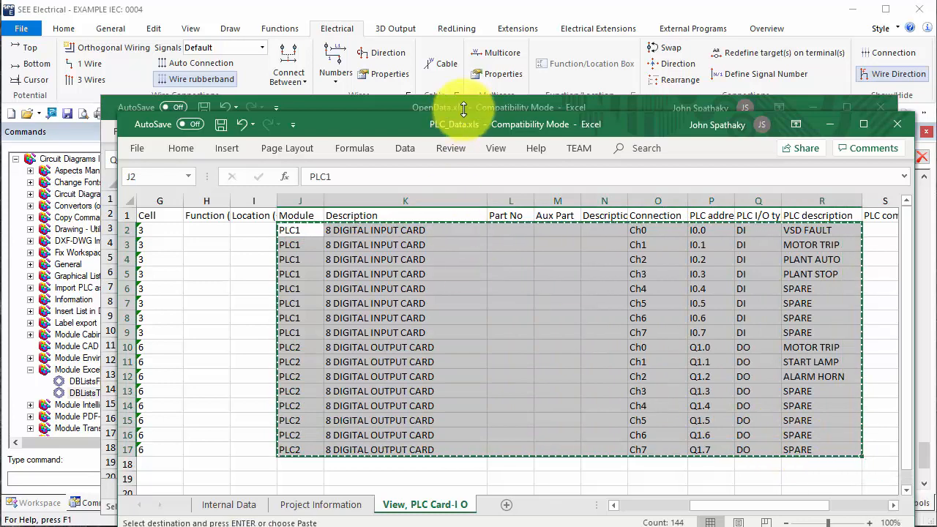
click(467, 106)
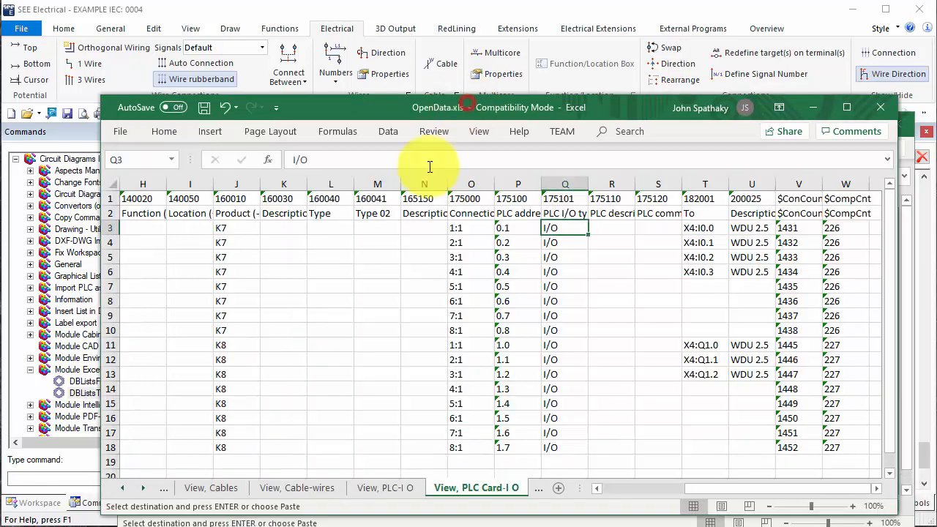
click(229, 228)
key(ctrl+v)
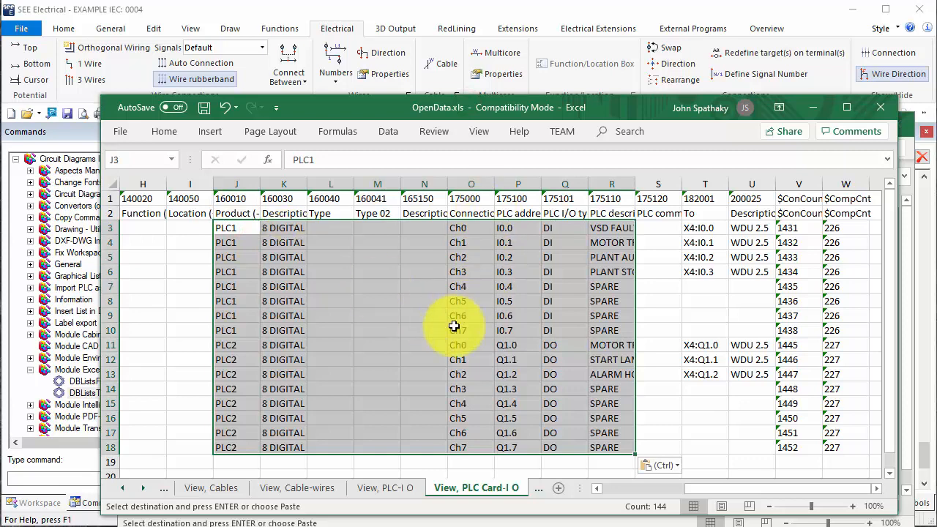
click(407, 398)
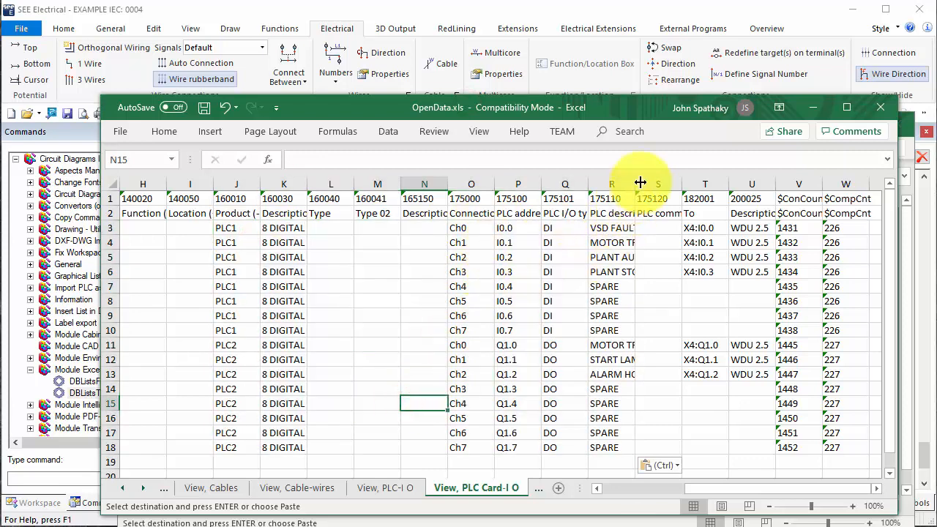
Widen column R, PLC description, to show its full texts, then save OpenData.xls and close both workbooks
drag(637, 183, 680, 183)
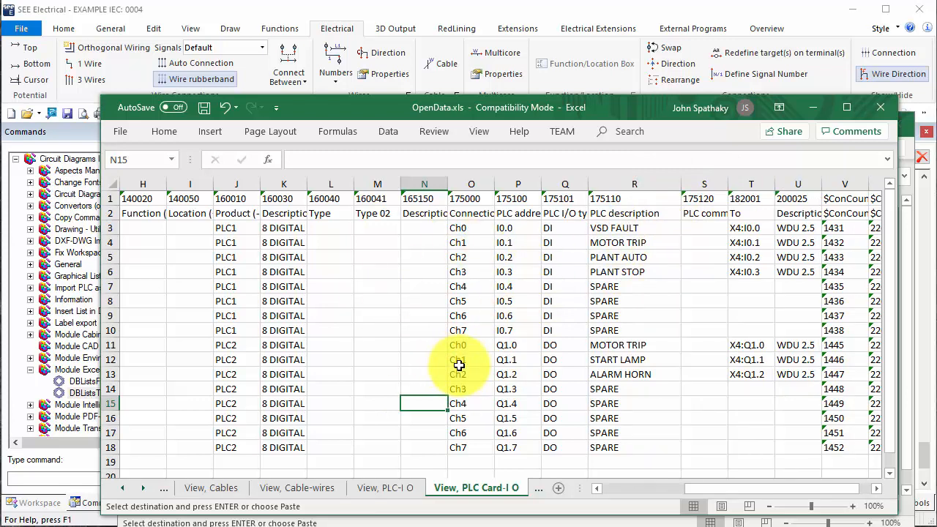
click(882, 106)
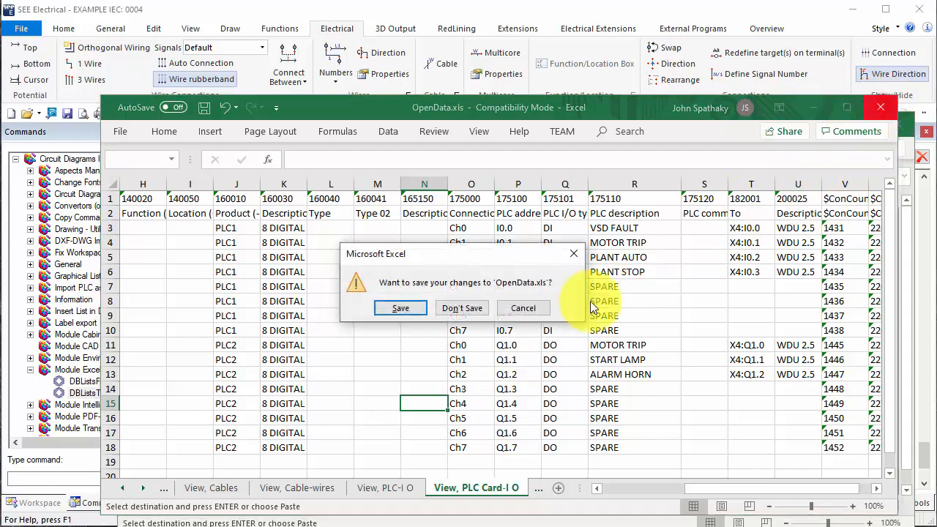
click(400, 308)
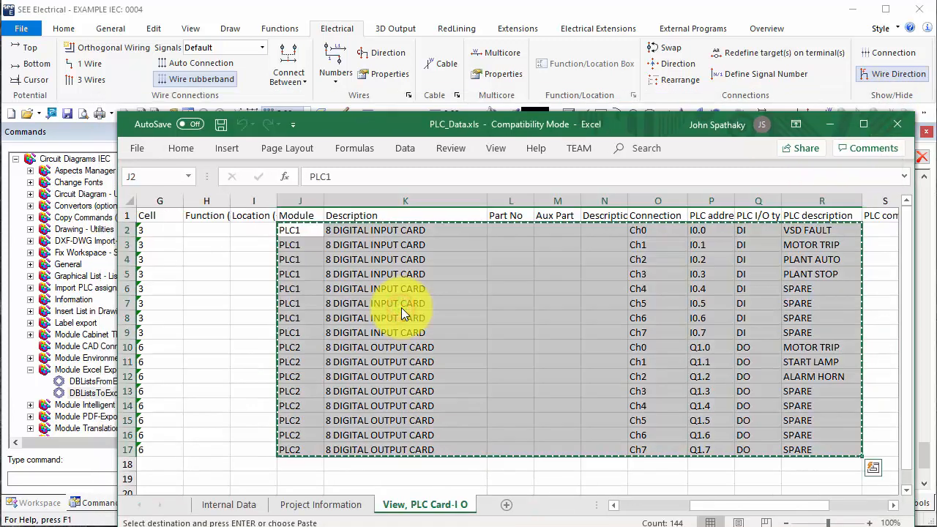
click(898, 125)
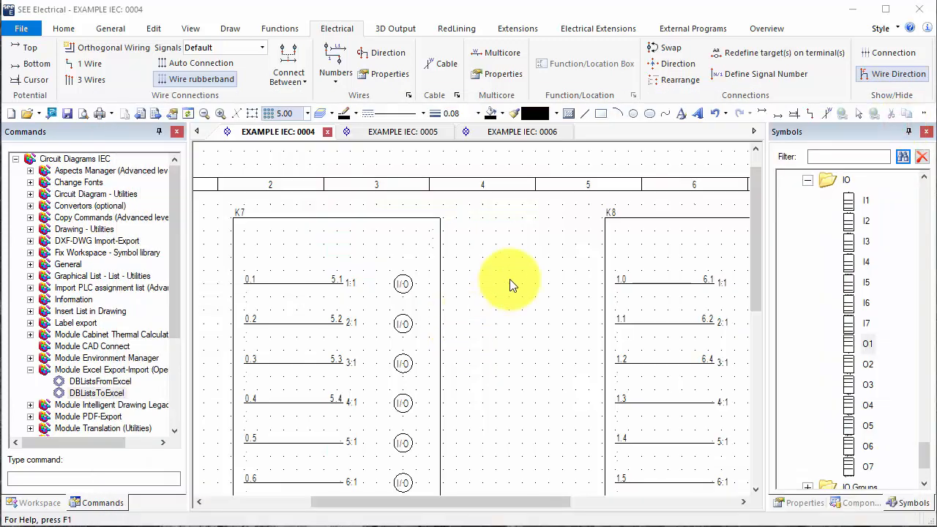
Start the DBListsFromExcel import in SEE Electrical and choose OpenData.xls from the Desktop as its source file
click(128, 384)
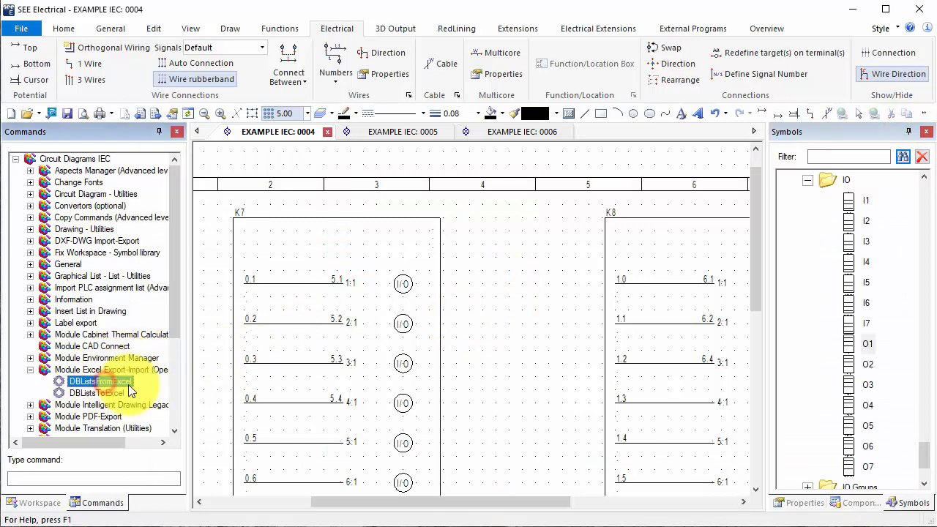
double_click(119, 385)
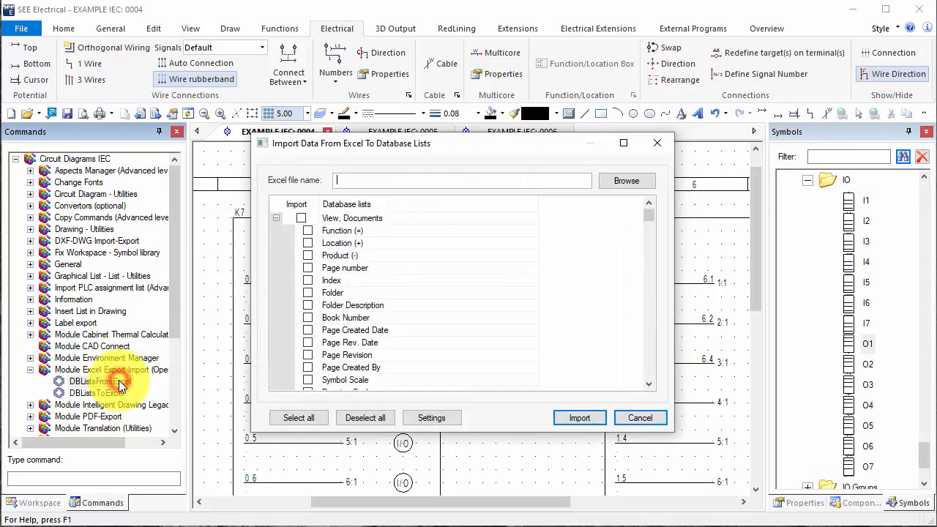
click(621, 182)
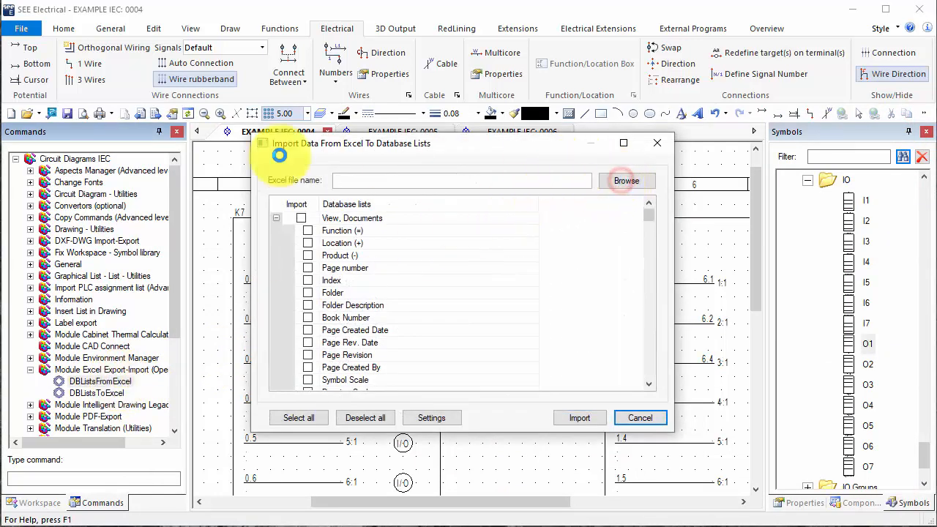
click(282, 302)
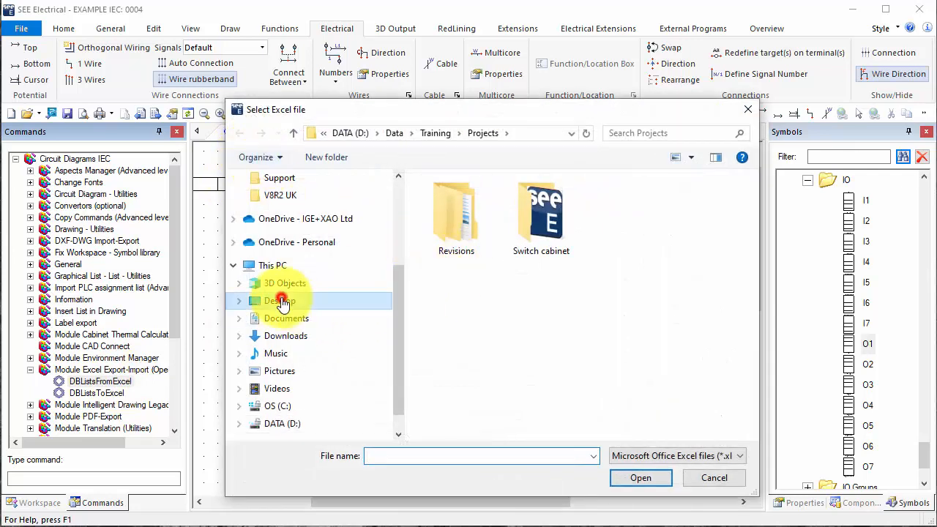
double_click(454, 217)
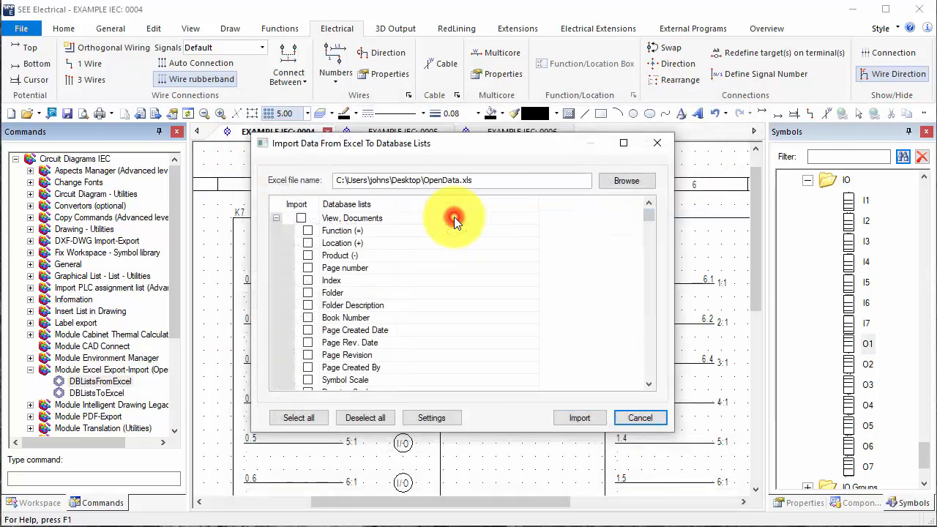
Collapse the database lists from View, Documents through View, Wires and import only the View, PLC Card-I/O list
click(276, 218)
click(274, 231)
click(275, 242)
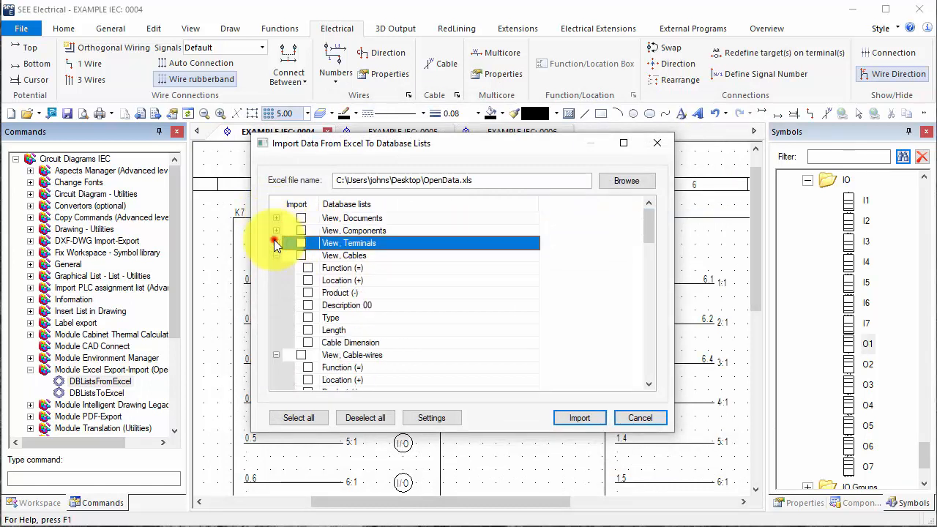
click(273, 262)
click(275, 267)
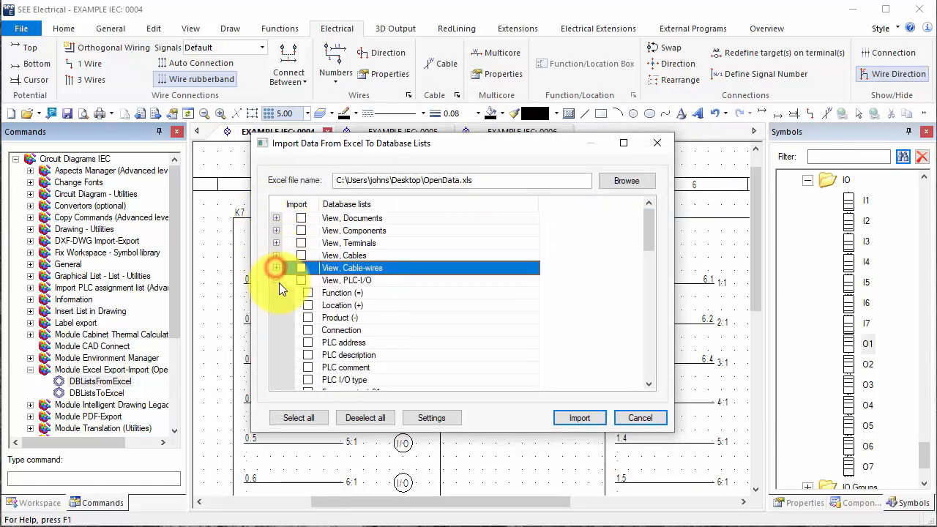
click(278, 281)
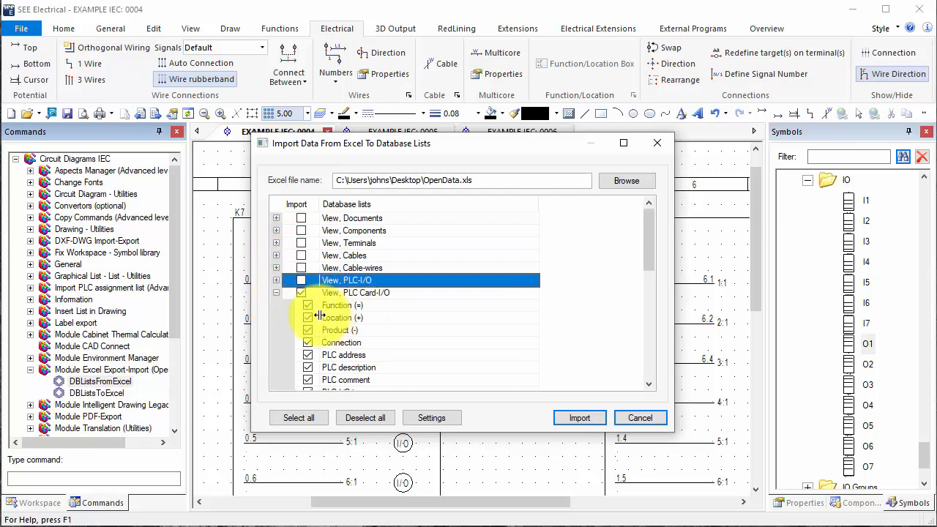
click(282, 292)
click(281, 305)
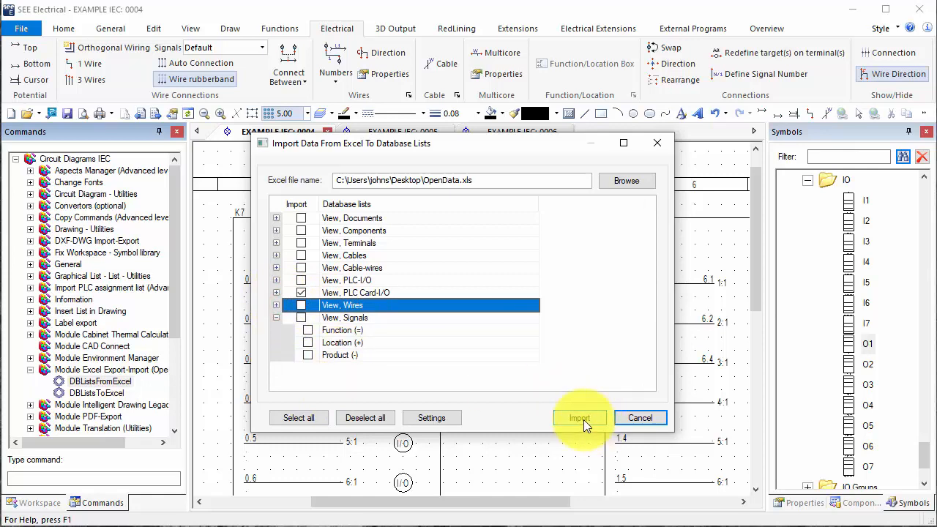
drag(469, 149, 677, 88)
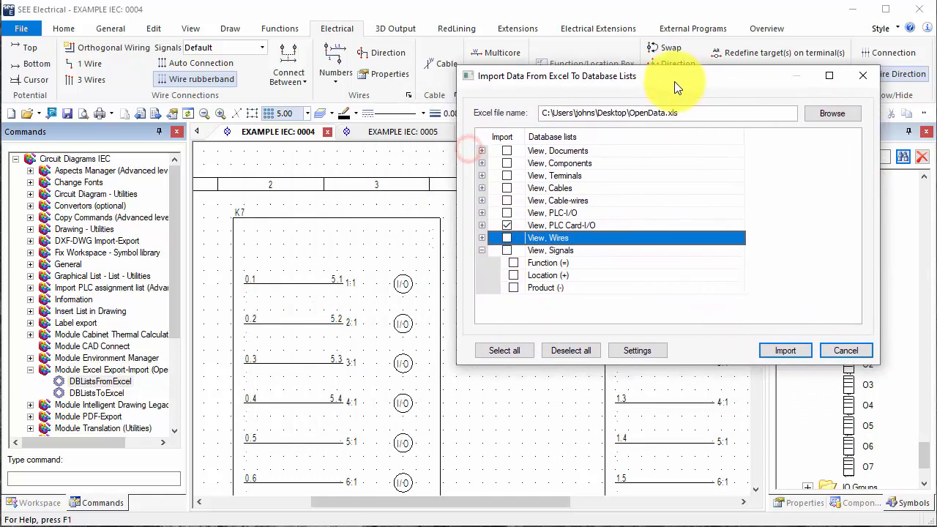
click(791, 355)
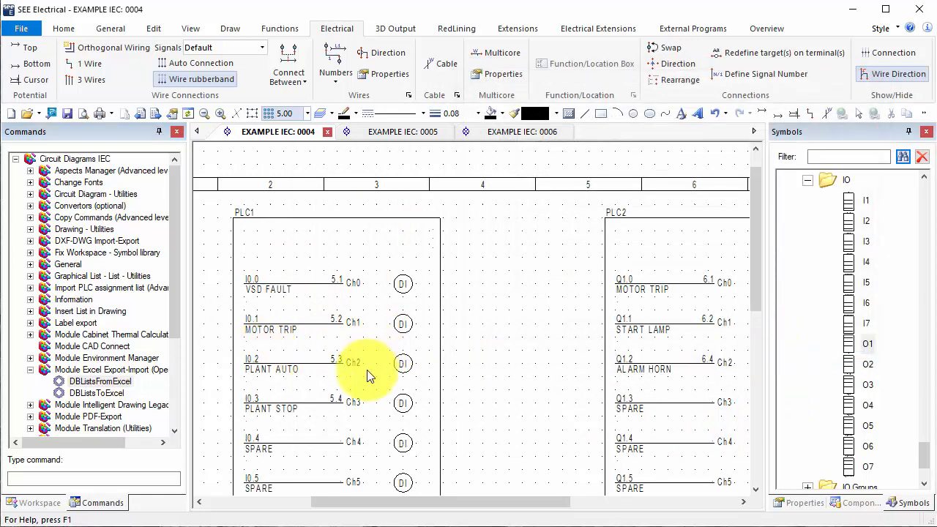
Examine the imported channel, address and description texts on the PLC card of page 0004 and the input symbols of page 0005
scroll(472, 326, down, 1)
scroll(466, 326, up, 2)
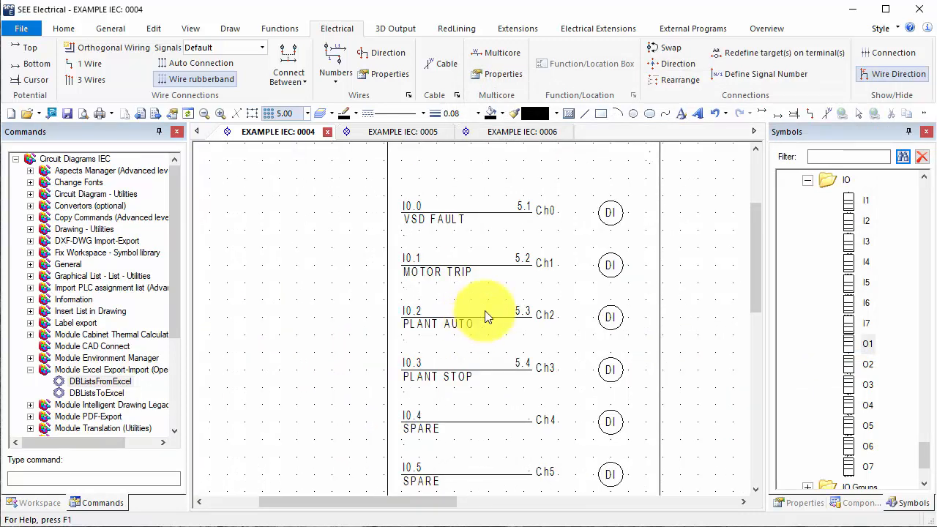
click(419, 130)
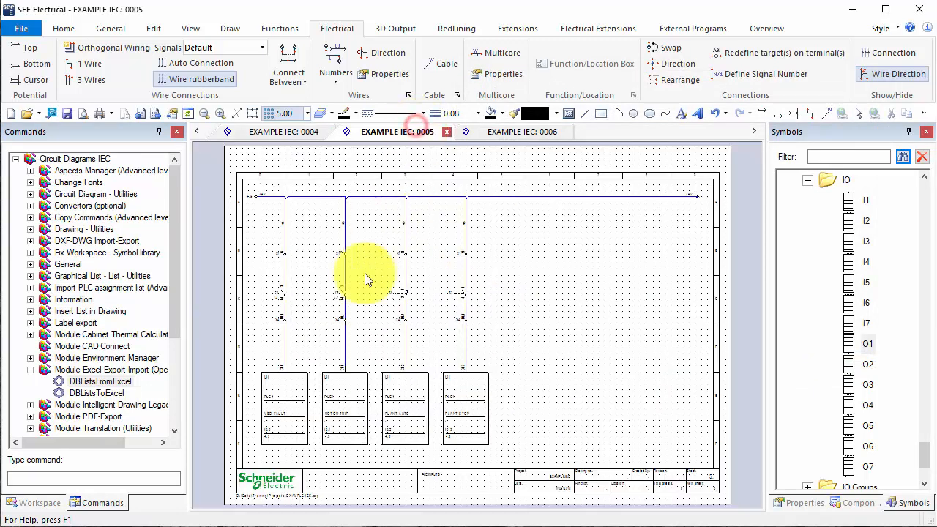
scroll(478, 324, up, 3)
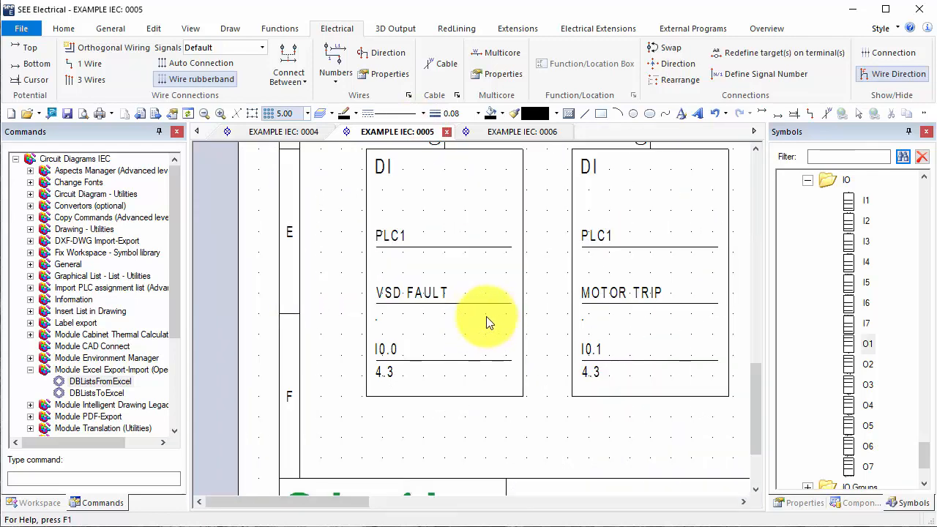